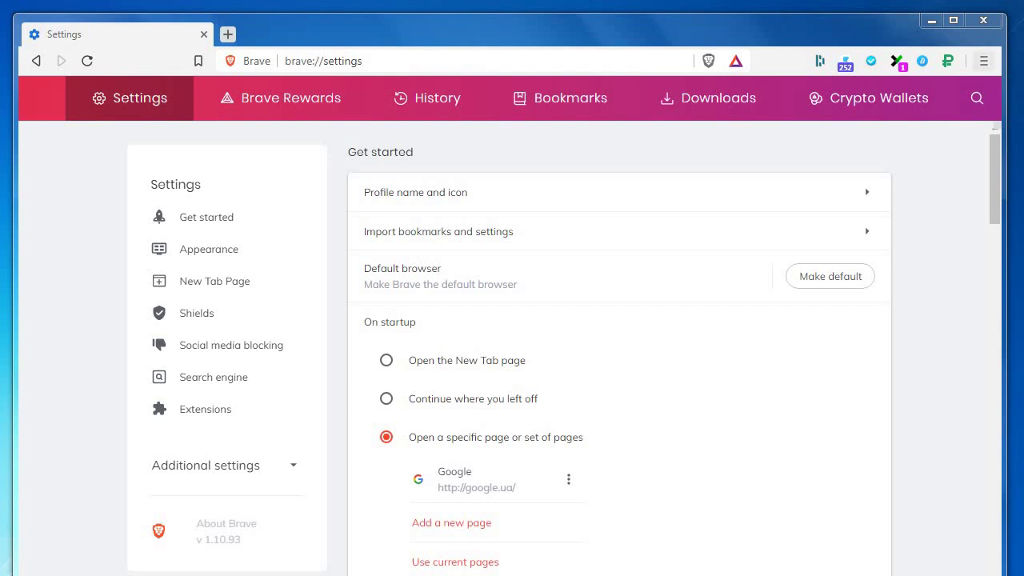
Open the browser settings and review the On startup options.
{"action": "left_click", "coordinate": [984, 60]}
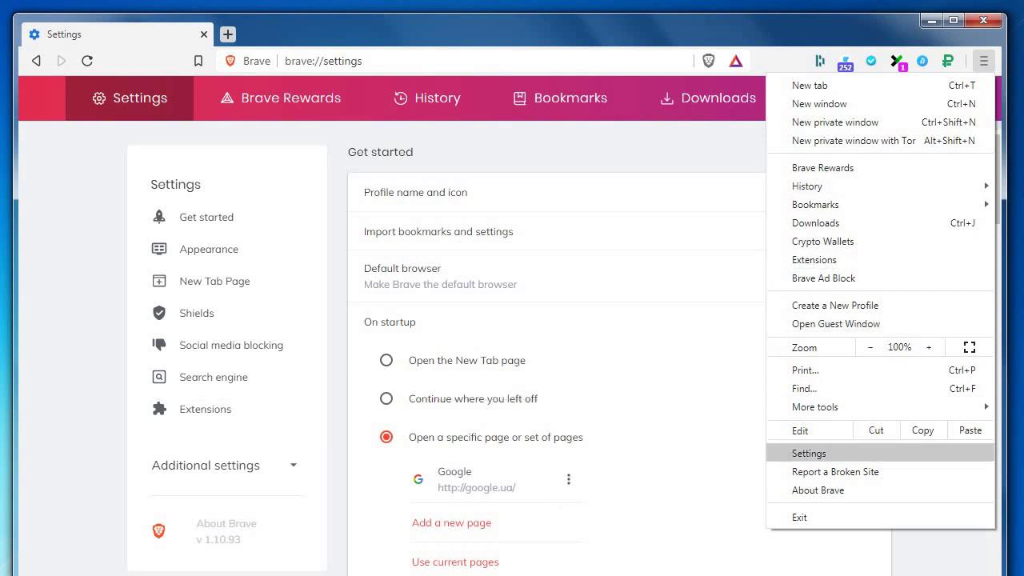
{"action": "left_click", "coordinate": [808, 452]}
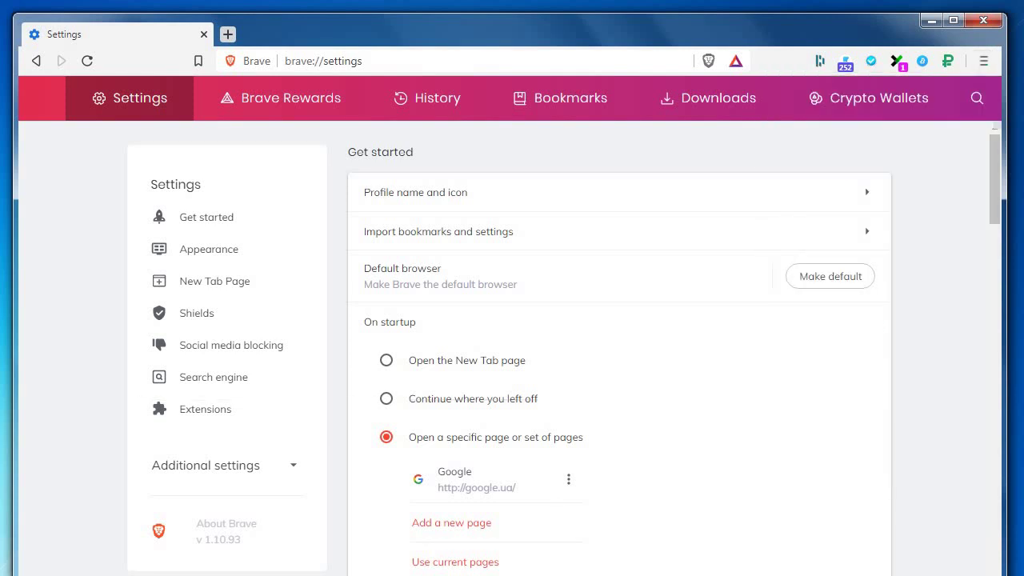
{"action": "scroll", "coordinate": [620, 360], "scroll_direction": "down", "scroll_amount": 2}
{"action": "scroll", "coordinate": [620, 360], "scroll_direction": "up", "scroll_amount": 1}
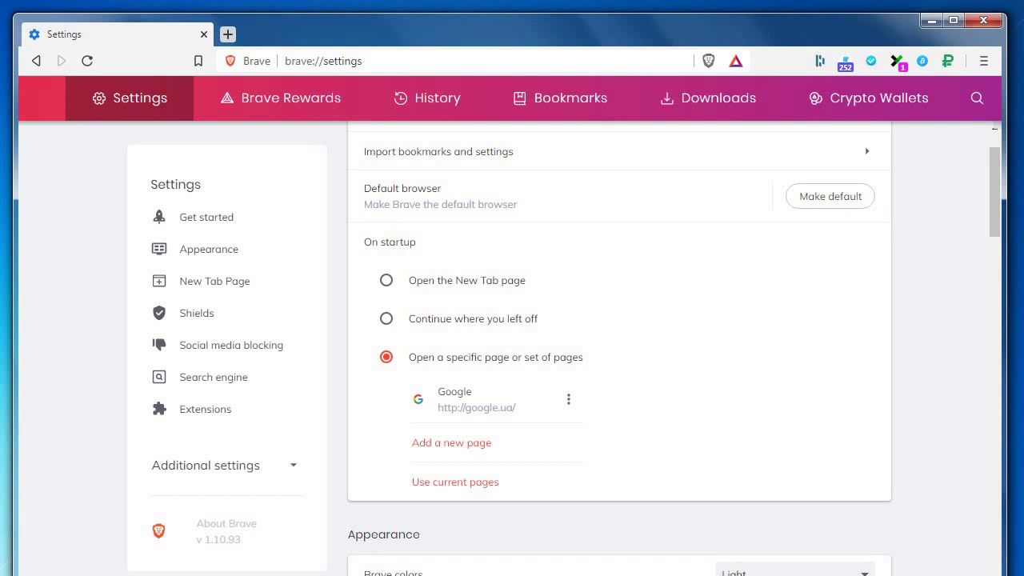
View the form for adding a new startup page, cancel it, and look over the startup and appearance settings.
{"action": "left_click", "coordinate": [487, 451]}
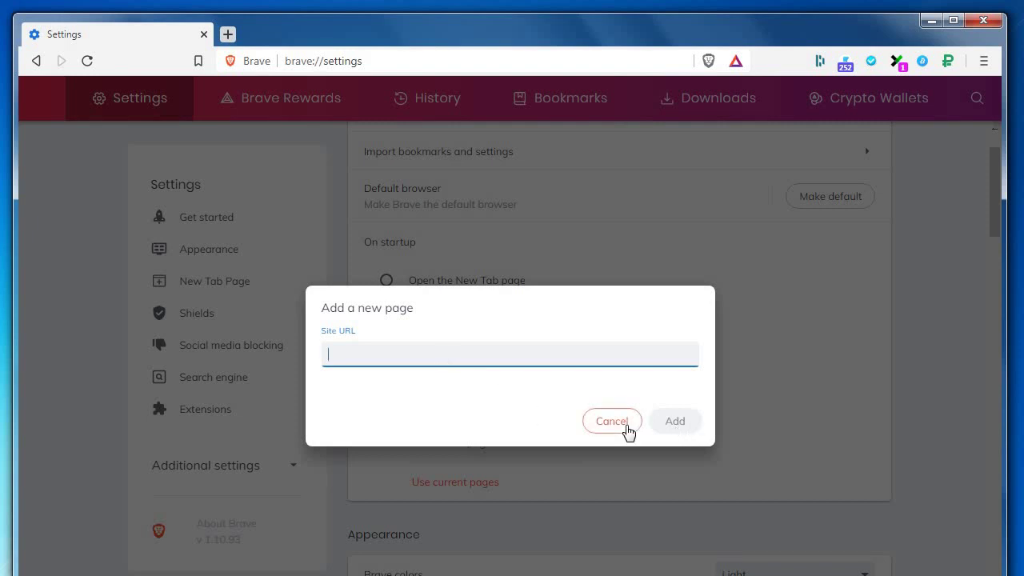
{"action": "left_click", "coordinate": [601, 421]}
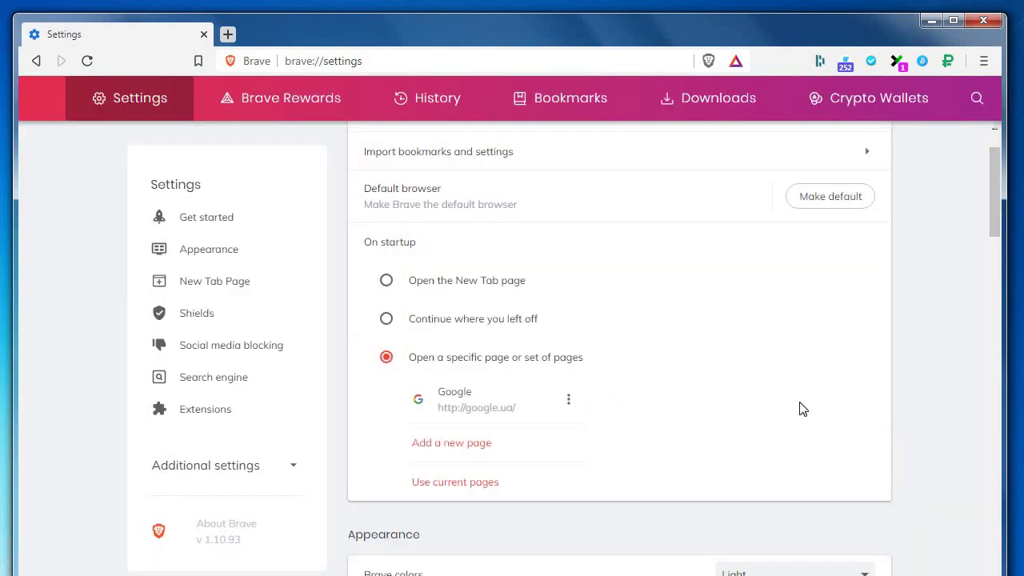
{"action": "scroll", "coordinate": [801, 408], "scroll_direction": "down", "scroll_amount": 1}
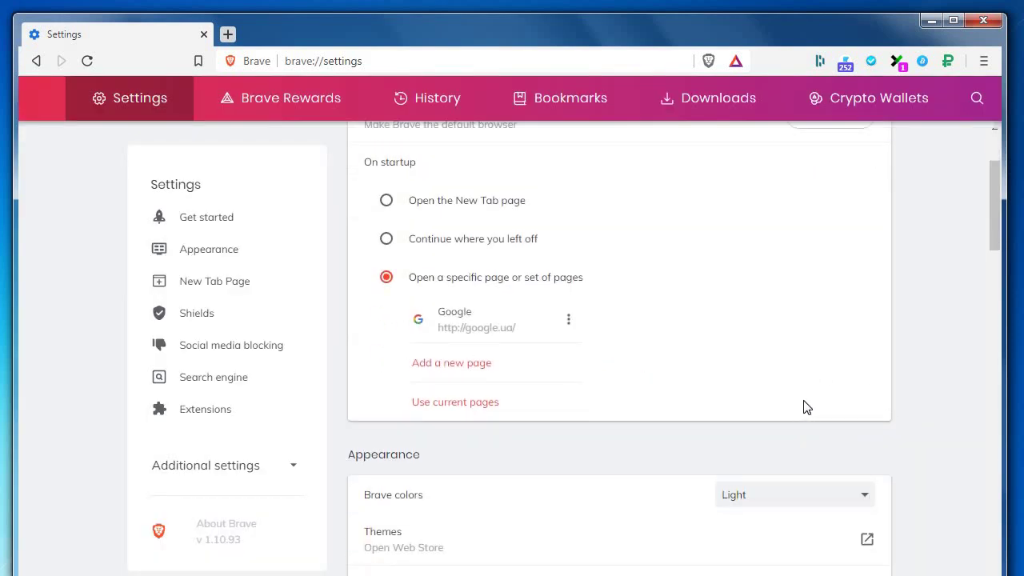
{"action": "scroll", "coordinate": [781, 403], "scroll_direction": "up", "scroll_amount": 2}
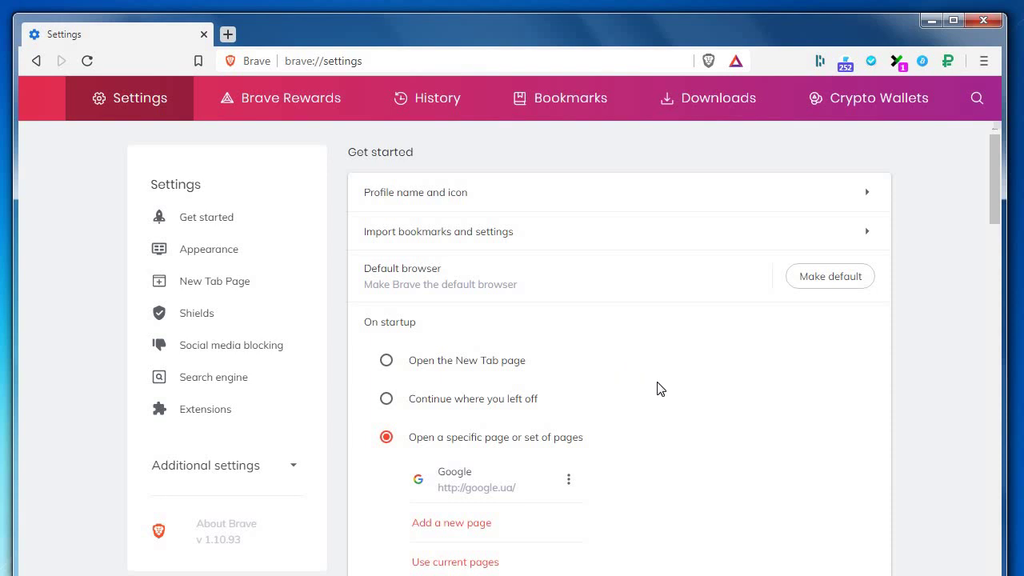
{"action": "scroll", "coordinate": [658, 390], "scroll_direction": "down", "scroll_amount": 2}
{"action": "scroll", "coordinate": [668, 394], "scroll_direction": "down", "scroll_amount": 2}
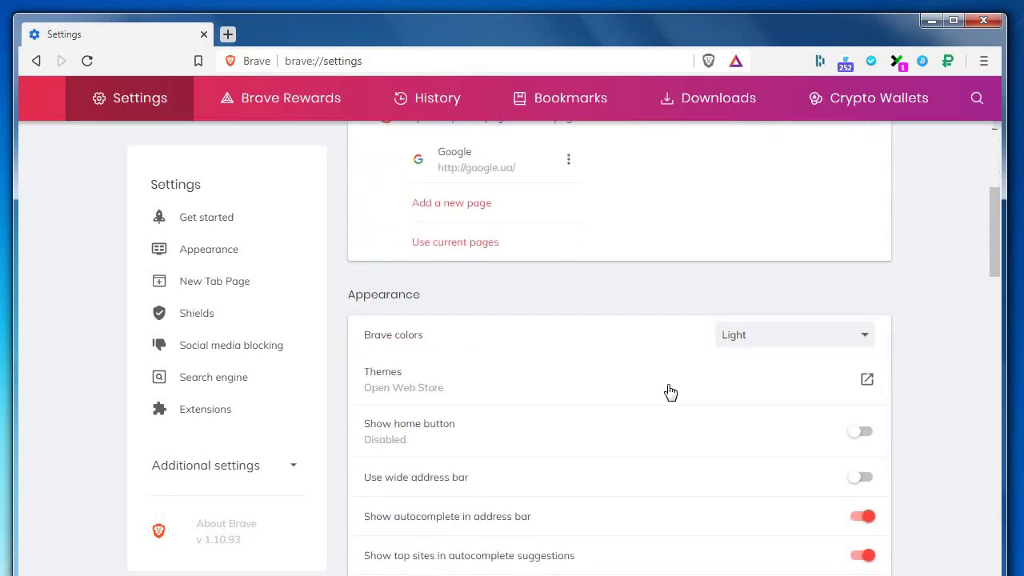
{"action": "scroll", "coordinate": [656, 378], "scroll_direction": "up", "scroll_amount": 4}
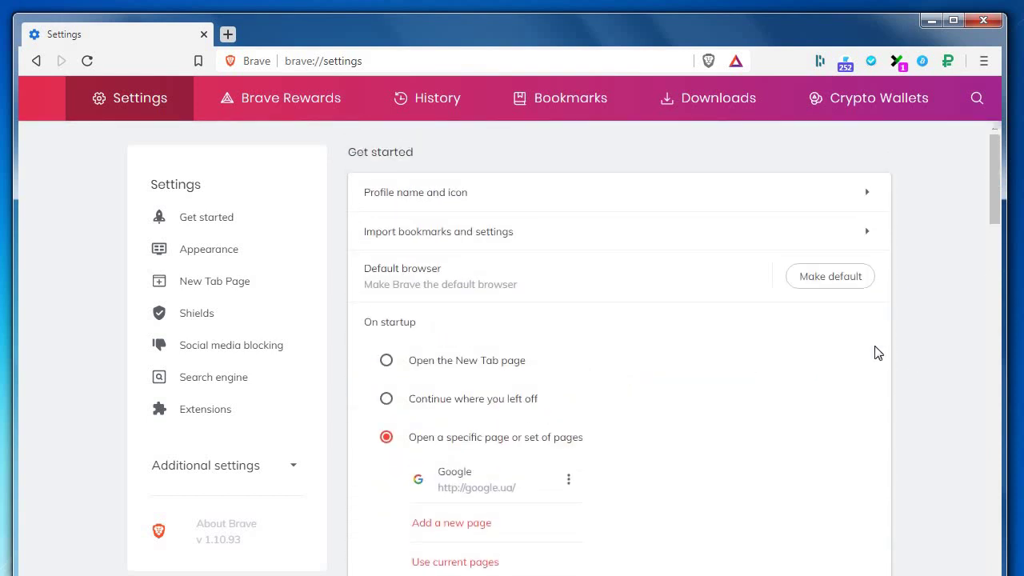
Open the full browsing history page.
{"action": "left_click", "coordinate": [984, 62]}
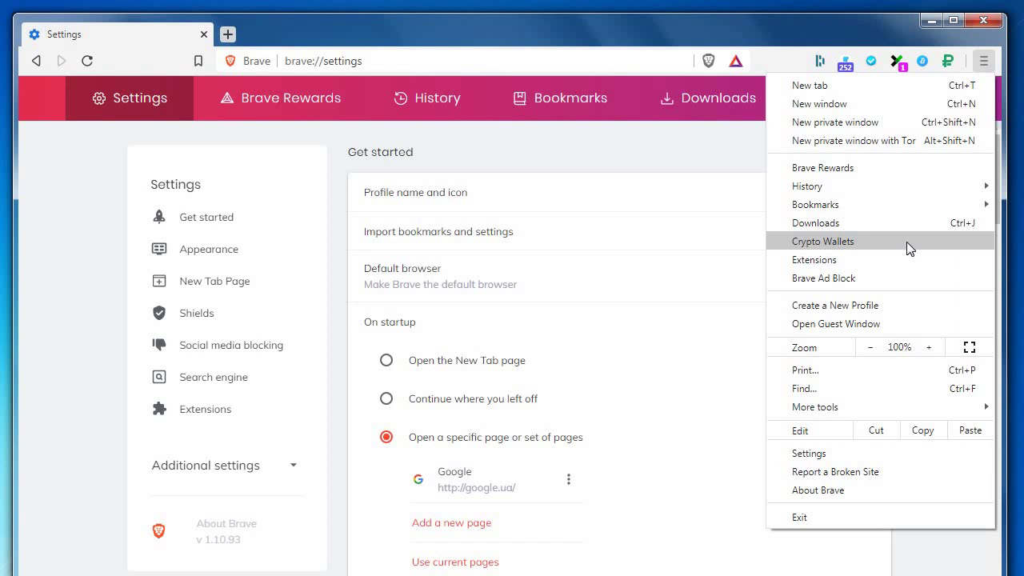
{"action": "mouse_move", "coordinate": [876, 185]}
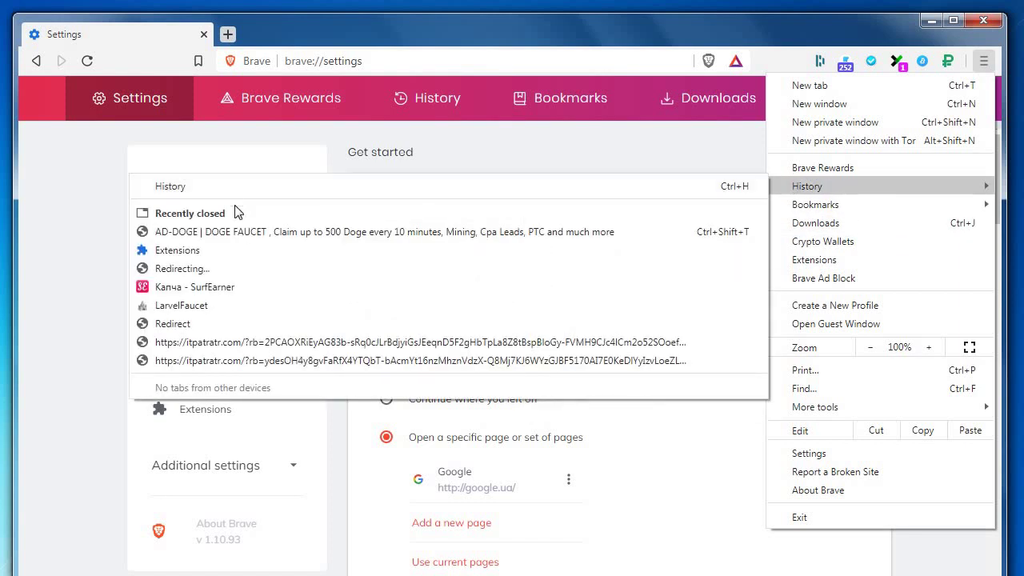
{"action": "left_click", "coordinate": [171, 186]}
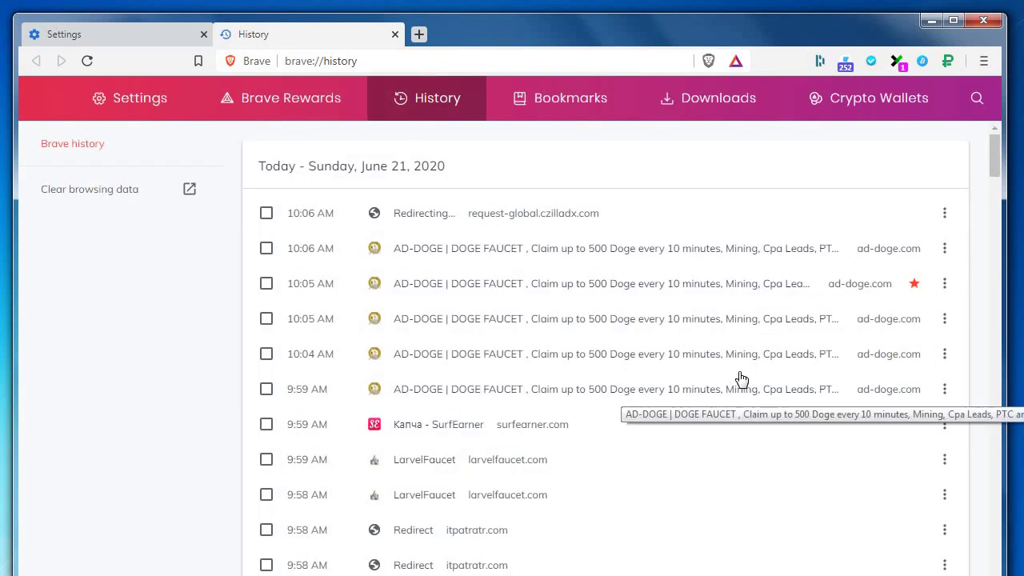
Open the options for clearing browsing data and examine the basic time range choices.
{"action": "left_click", "coordinate": [107, 197]}
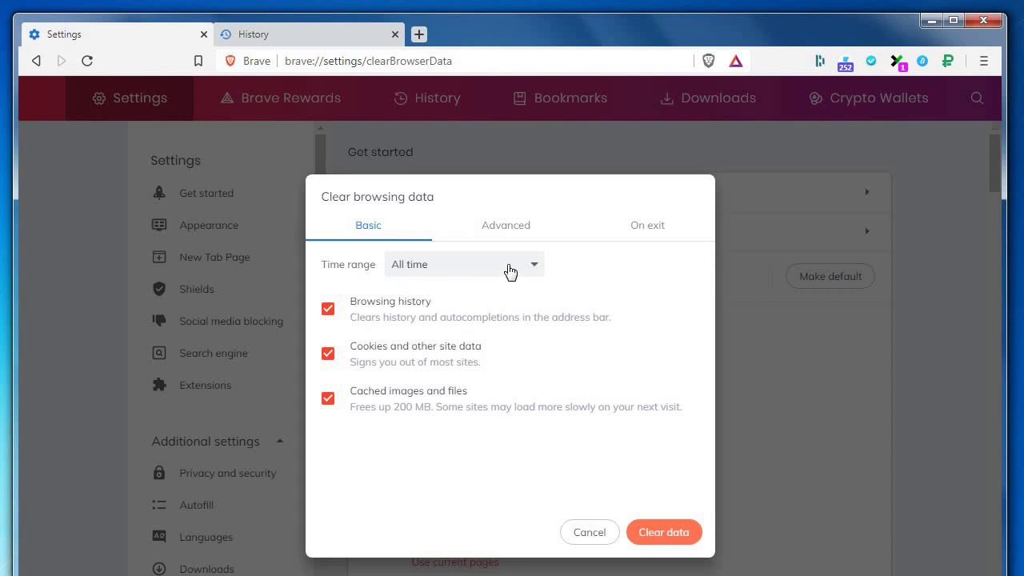
{"action": "left_click", "coordinate": [534, 269]}
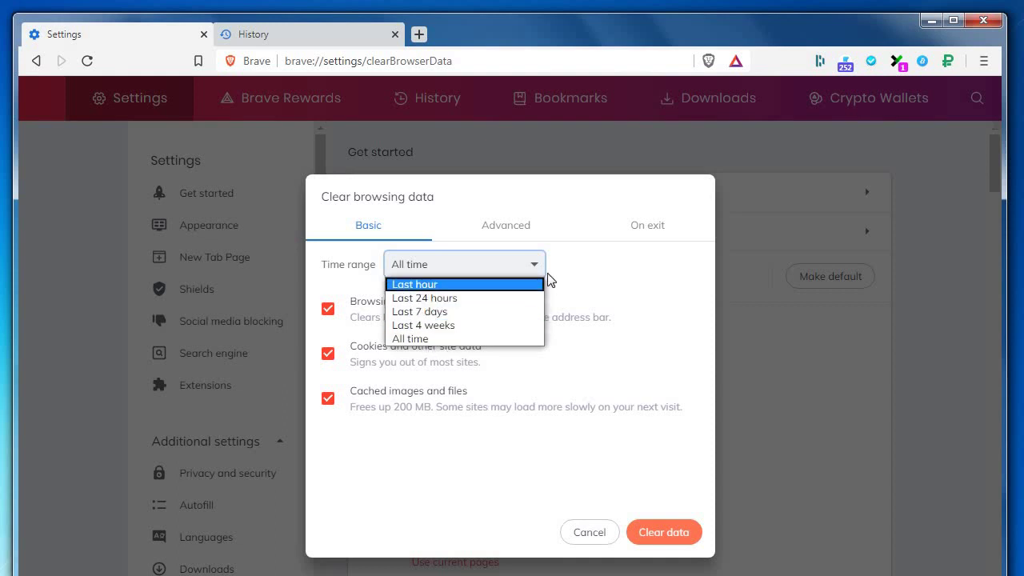
{"action": "left_click", "coordinate": [579, 195]}
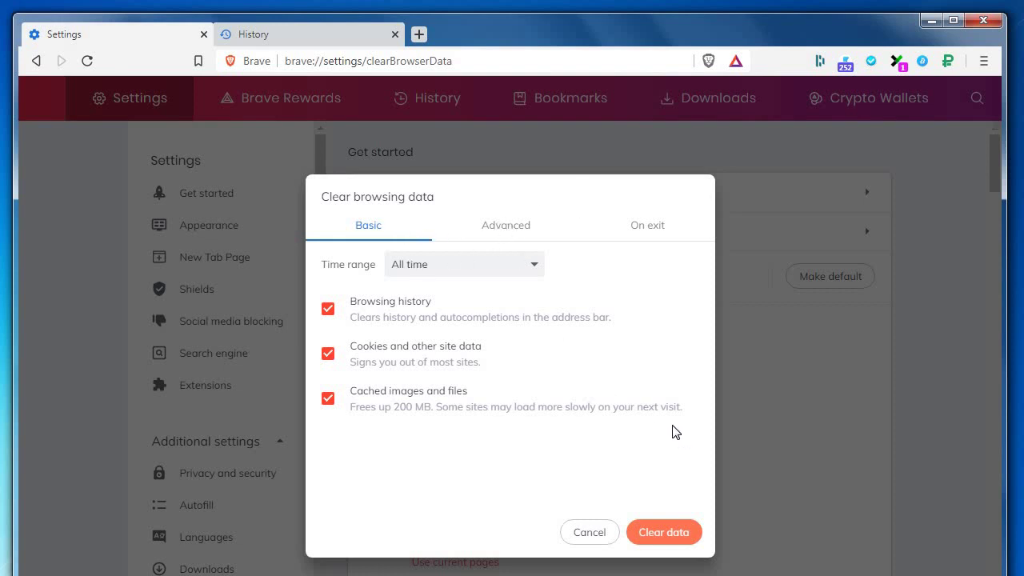
{"action": "left_click", "coordinate": [534, 270]}
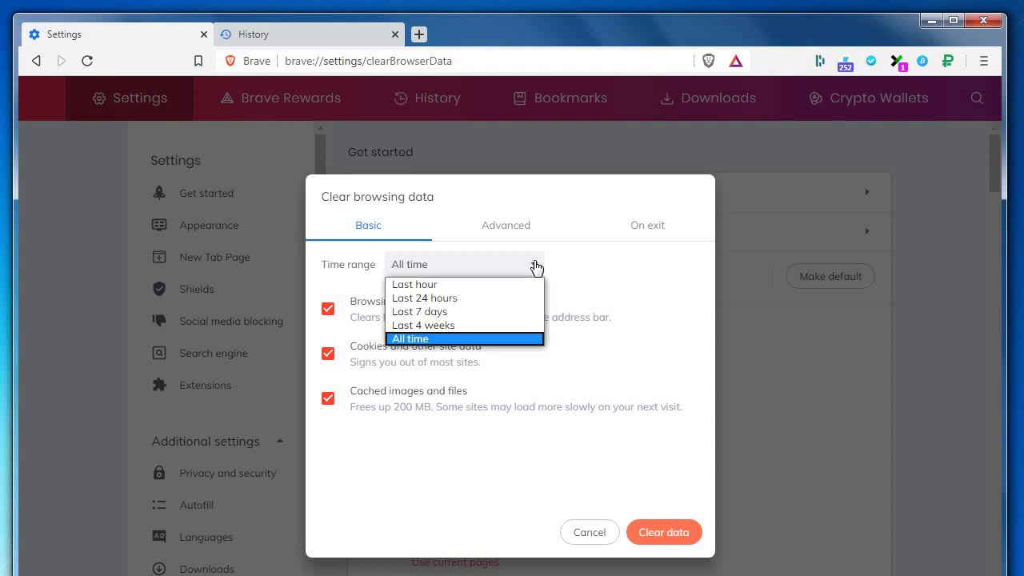
Review the advanced data categories that can be cleared, including passwords, autofill, site settings and hosted app data.
{"action": "left_click", "coordinate": [520, 232]}
{"action": "left_click", "coordinate": [520, 232]}
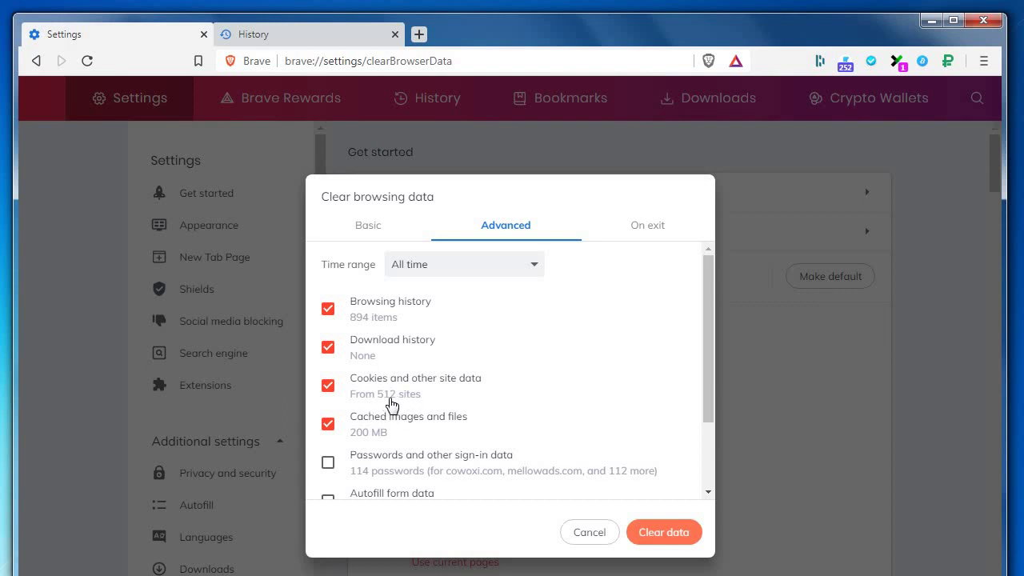
{"action": "scroll", "coordinate": [488, 399], "scroll_direction": "down", "scroll_amount": 1}
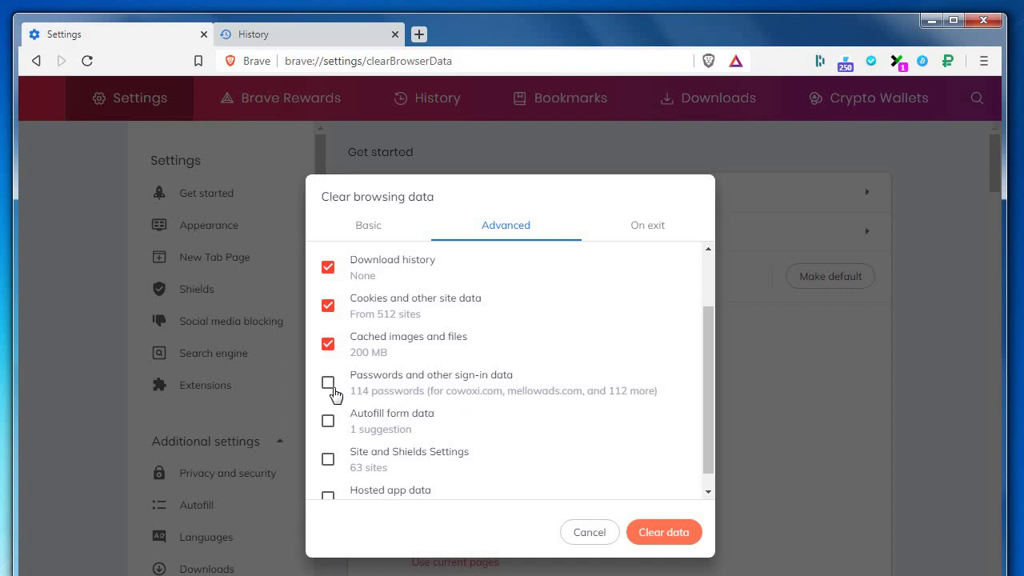
{"action": "scroll", "coordinate": [484, 427], "scroll_direction": "down", "scroll_amount": 1}
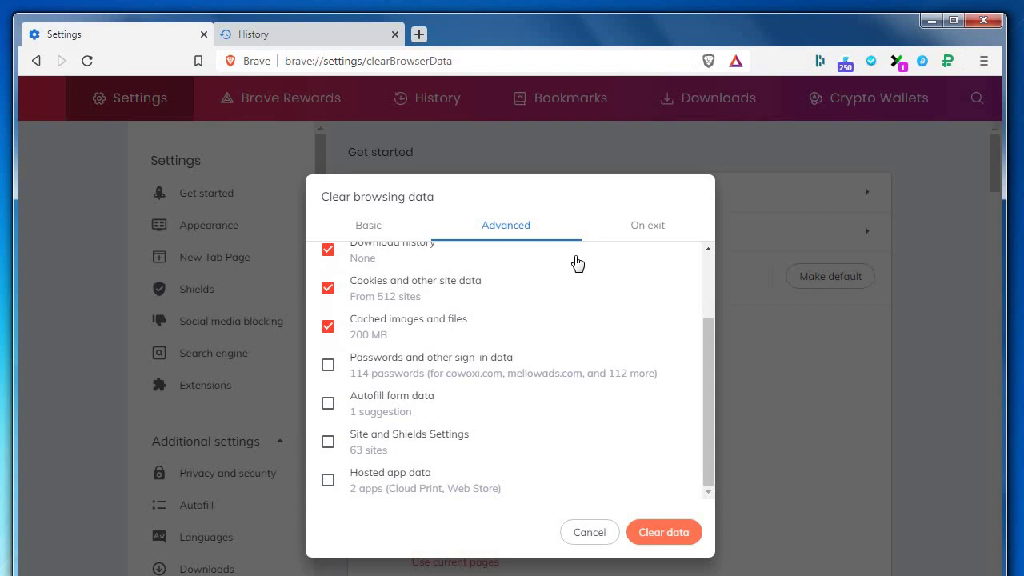
Mark browsing history, download history, and cookies and other site data for clearing on exit, and cancel without saving.
{"action": "left_click", "coordinate": [659, 232]}
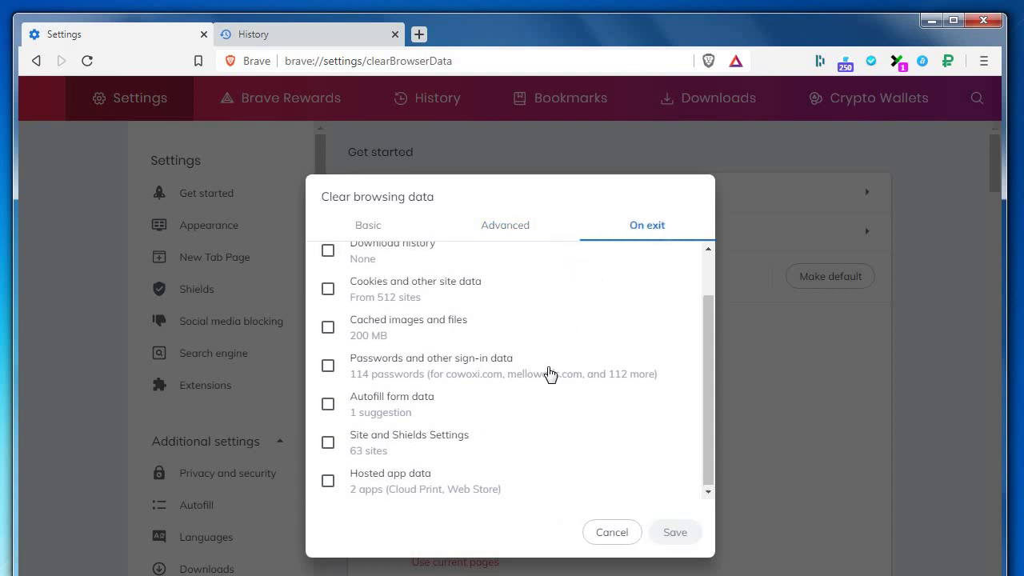
{"action": "scroll", "coordinate": [550, 374], "scroll_direction": "up", "scroll_amount": 1}
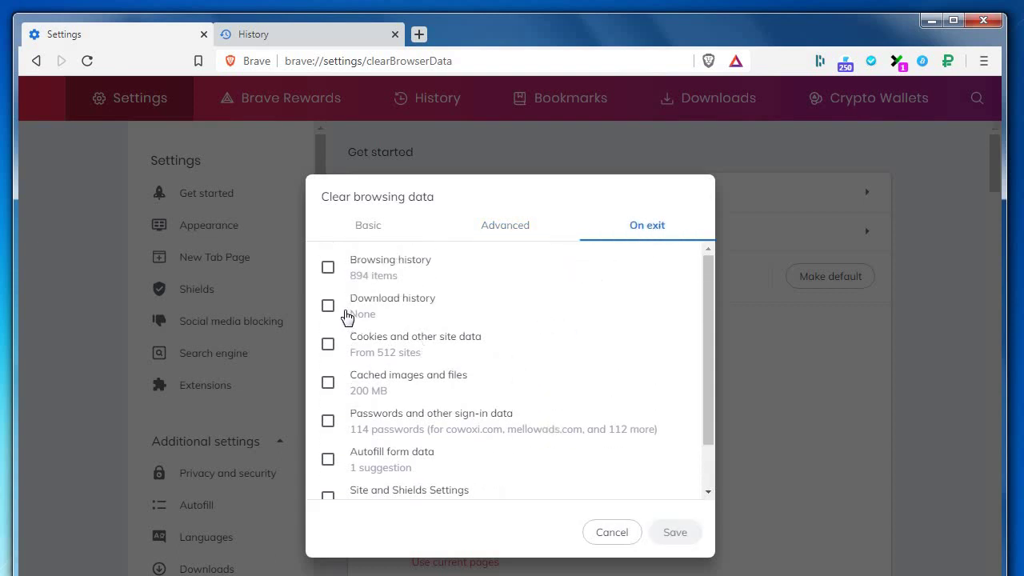
{"action": "left_click", "coordinate": [329, 268]}
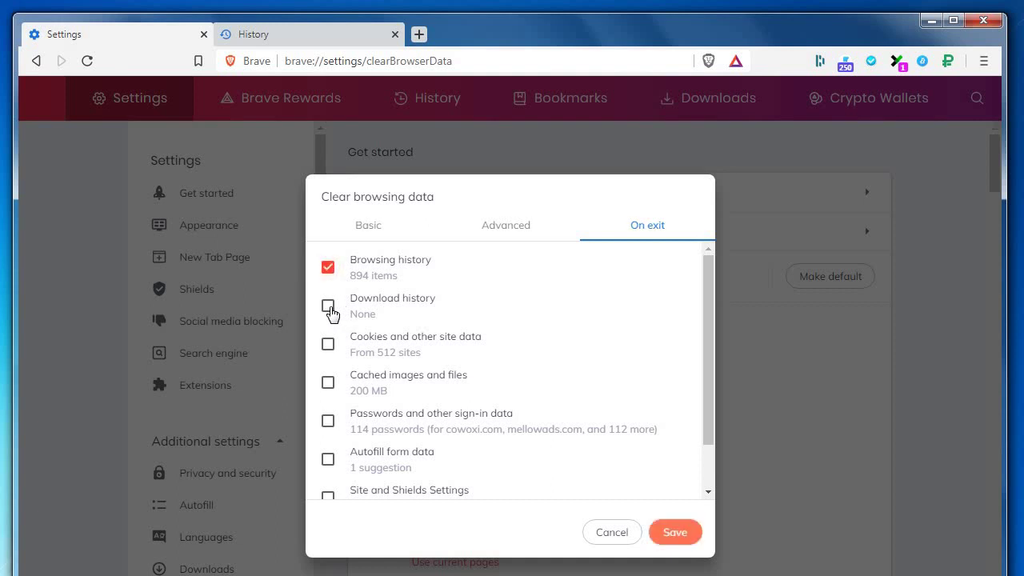
{"action": "left_click", "coordinate": [328, 308]}
{"action": "left_click", "coordinate": [328, 344]}
{"action": "scroll", "coordinate": [488, 440], "scroll_direction": "down", "scroll_amount": 2}
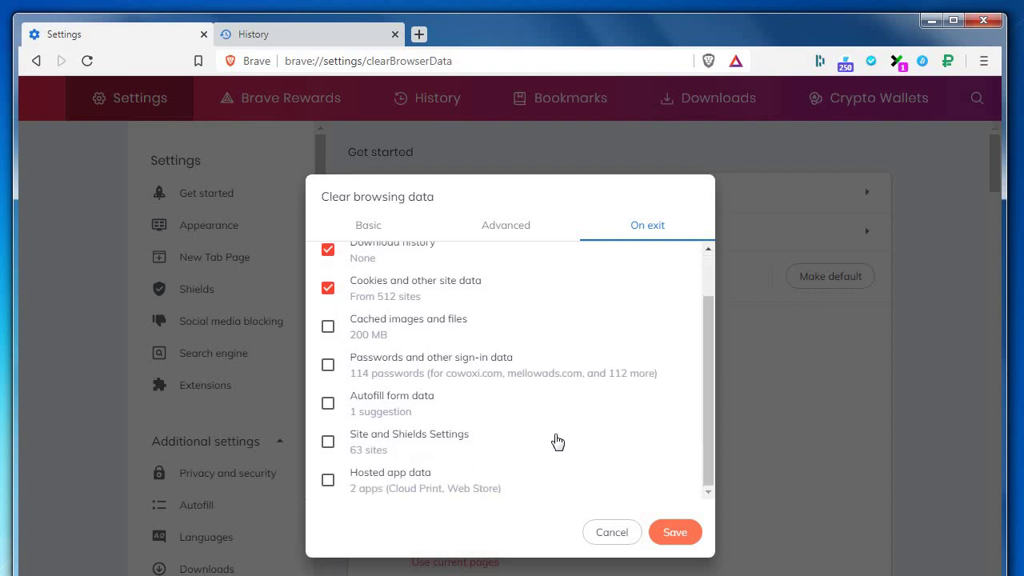
{"action": "scroll", "coordinate": [432, 277], "scroll_direction": "up", "scroll_amount": 2}
{"action": "left_click", "coordinate": [369, 228]}
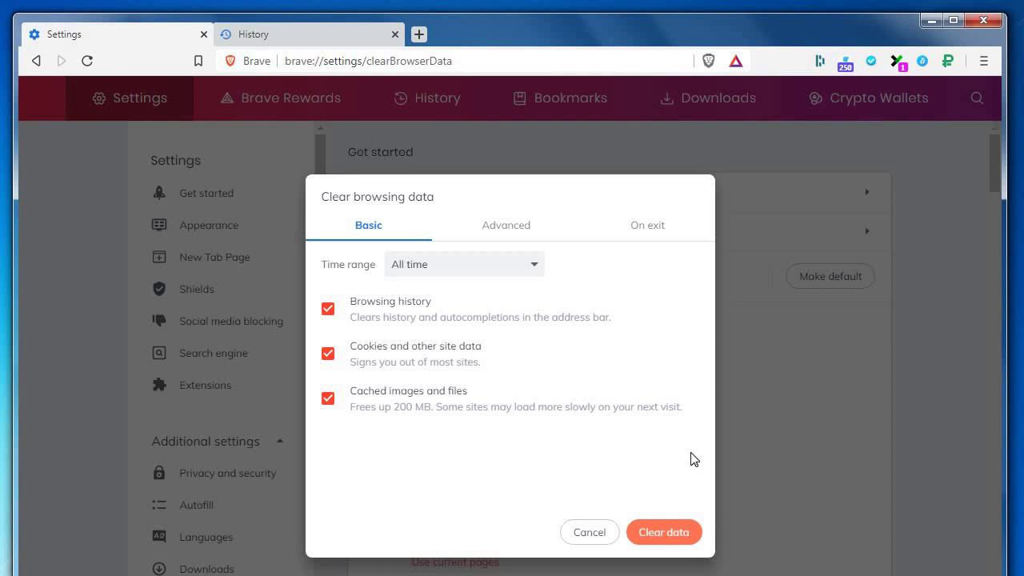
{"action": "left_click", "coordinate": [604, 534]}
Look back over the extensions, search engine, social media blocking, Shields and New Tab Page settings up to Get started.
{"action": "scroll", "coordinate": [630, 357], "scroll_direction": "up", "scroll_amount": 5}
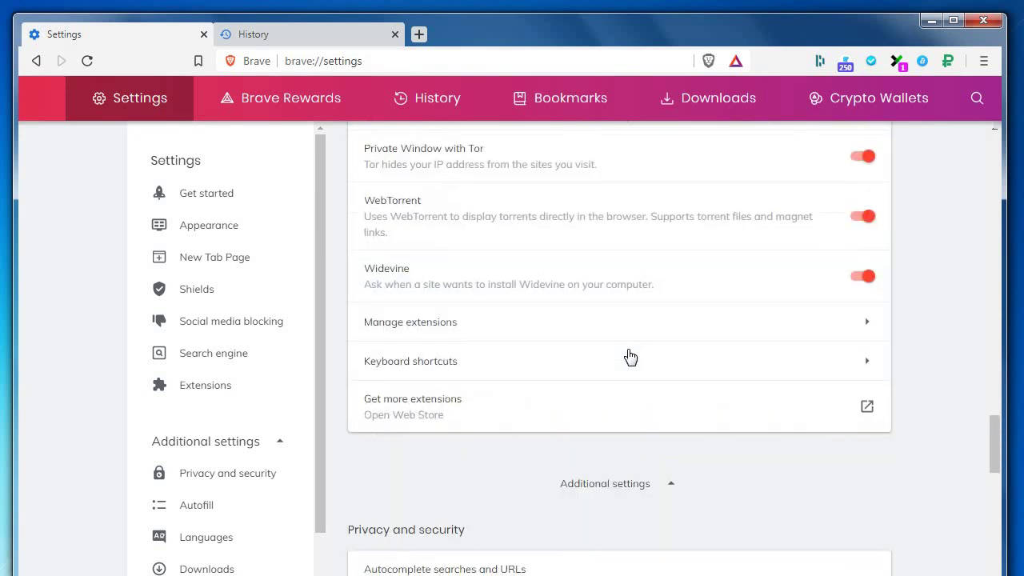
{"action": "scroll", "coordinate": [720, 343], "scroll_direction": "up", "scroll_amount": 3}
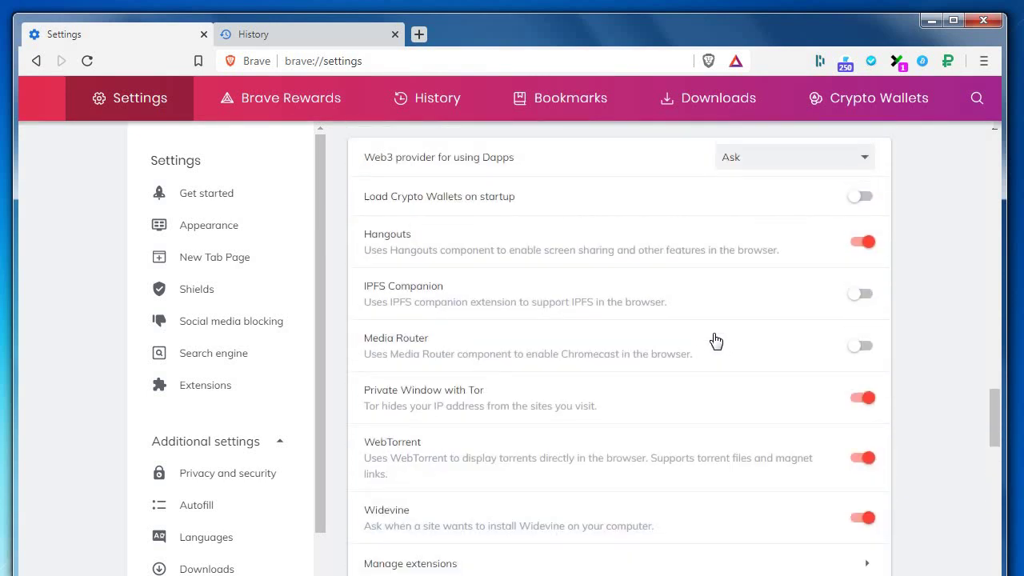
{"action": "scroll", "coordinate": [699, 338], "scroll_direction": "up", "scroll_amount": 4}
{"action": "scroll", "coordinate": [506, 259], "scroll_direction": "up", "scroll_amount": 2}
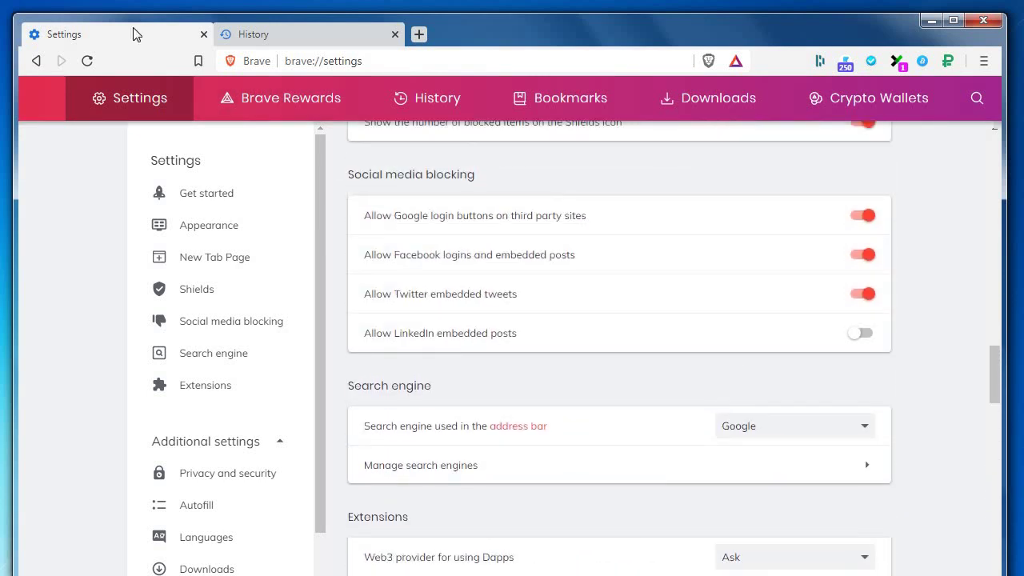
{"action": "scroll", "coordinate": [768, 379], "scroll_direction": "up", "scroll_amount": 4}
{"action": "scroll", "coordinate": [629, 290], "scroll_direction": "up", "scroll_amount": 3}
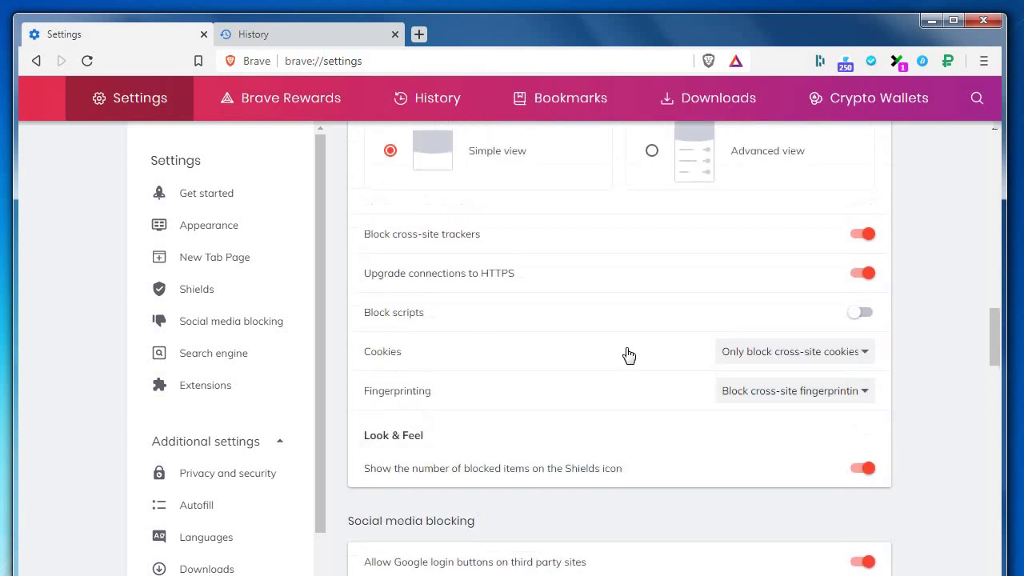
{"action": "scroll", "coordinate": [663, 331], "scroll_direction": "up", "scroll_amount": 4}
{"action": "scroll", "coordinate": [687, 315], "scroll_direction": "up", "scroll_amount": 6}
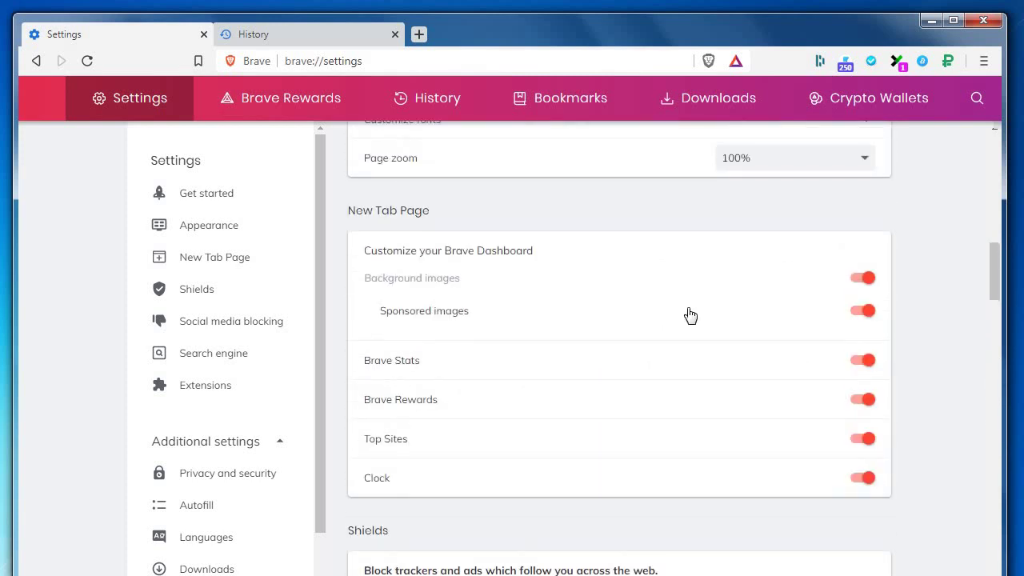
{"action": "scroll", "coordinate": [685, 312], "scroll_direction": "up", "scroll_amount": 8}
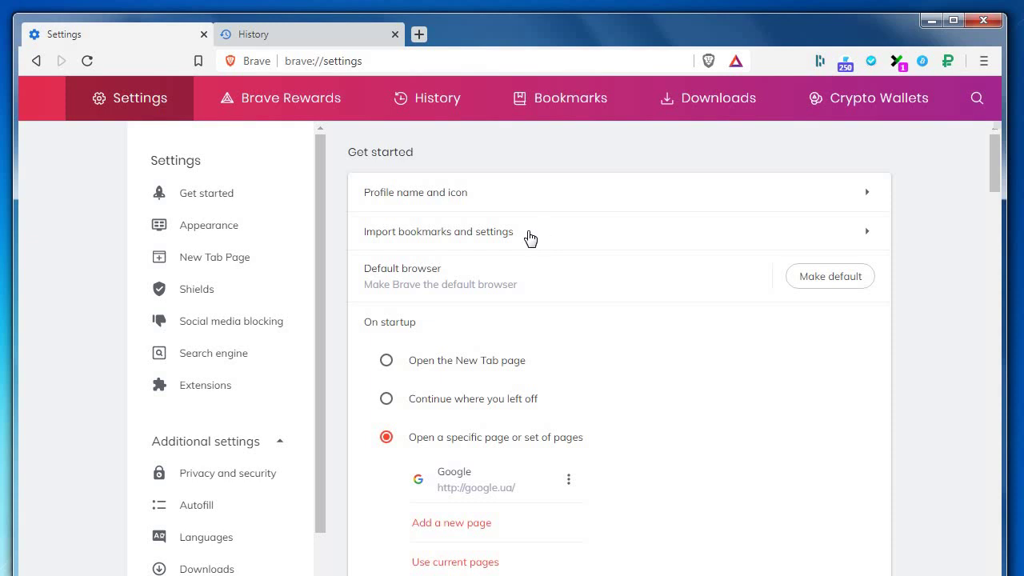
Choose Chrome Пользователь 1 as the source for importing bookmarks and settings, and cancel the import.
{"action": "left_click", "coordinate": [863, 235]}
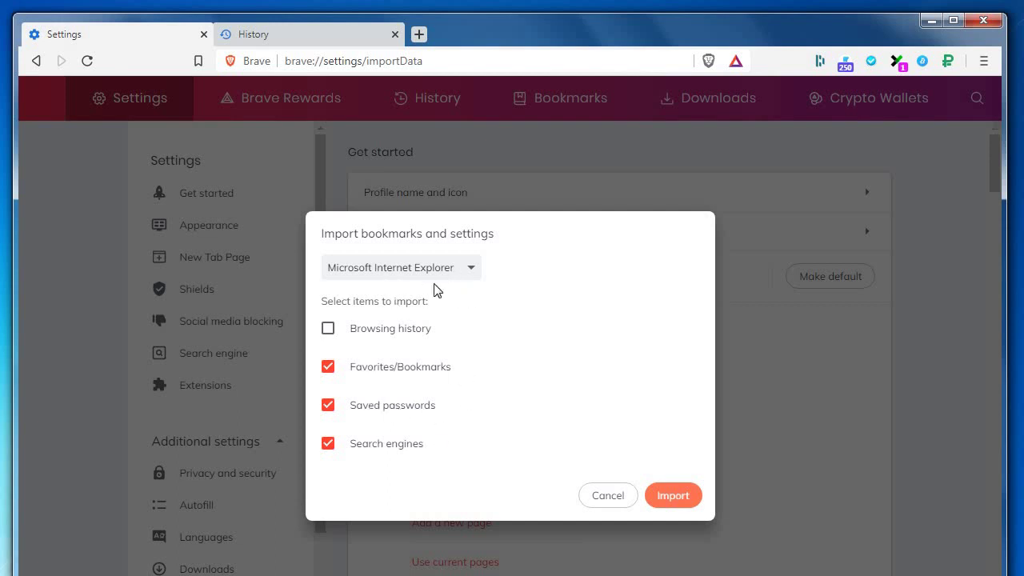
{"action": "left_click", "coordinate": [472, 275]}
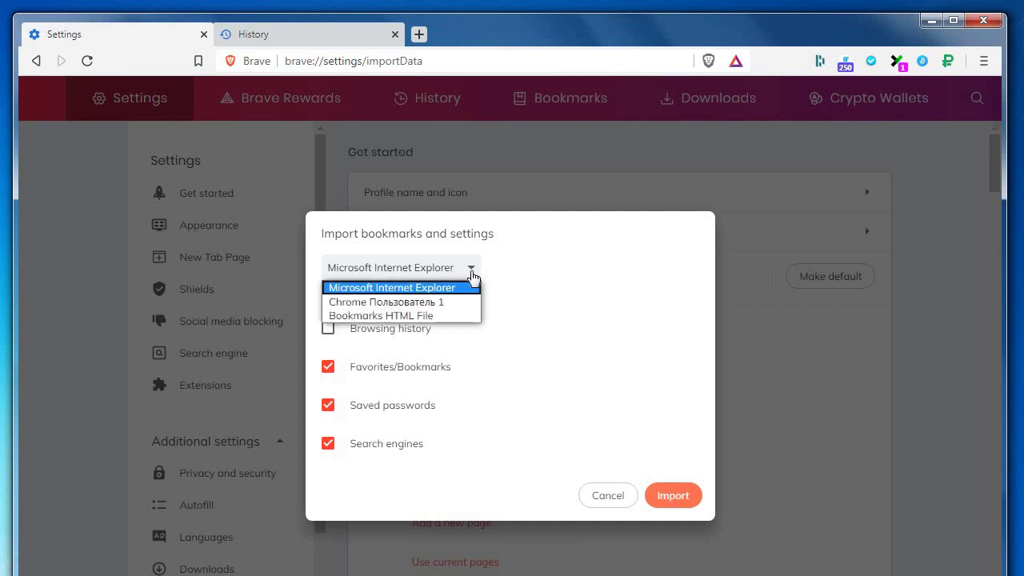
{"action": "left_click", "coordinate": [370, 302]}
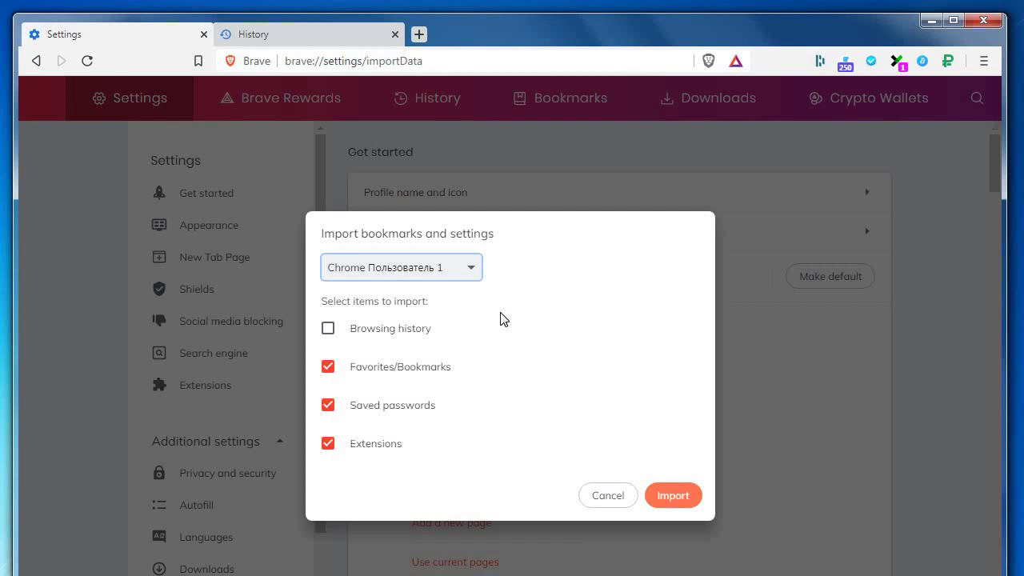
{"action": "left_click", "coordinate": [606, 495]}
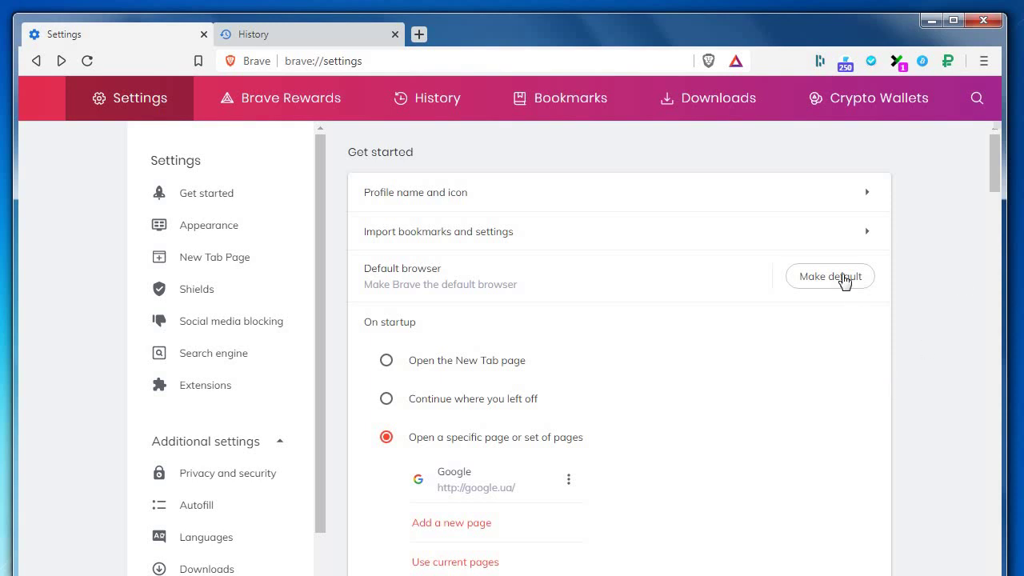
Review the available sources for importing bookmarks and settings, including the Bookmarks HTML File option, and cancel the import.
{"action": "left_click", "coordinate": [826, 242]}
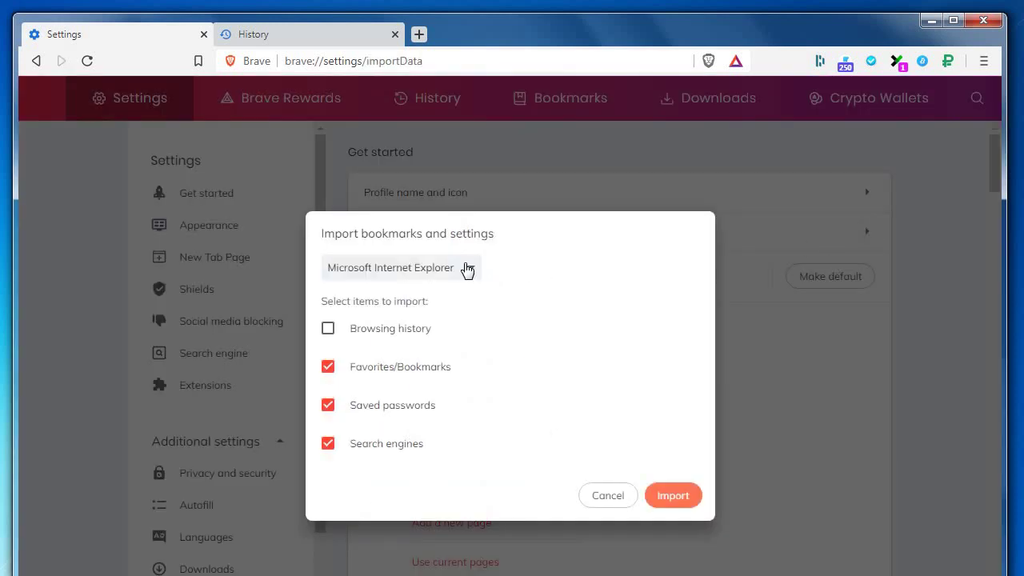
{"action": "left_click", "coordinate": [461, 270]}
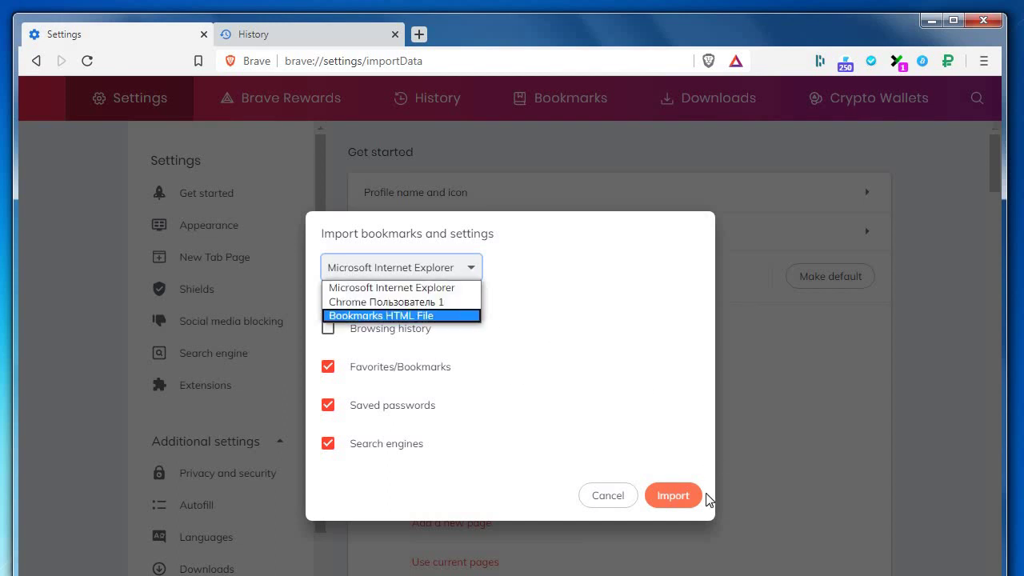
{"action": "left_click", "coordinate": [936, 412]}
{"action": "left_click", "coordinate": [606, 493]}
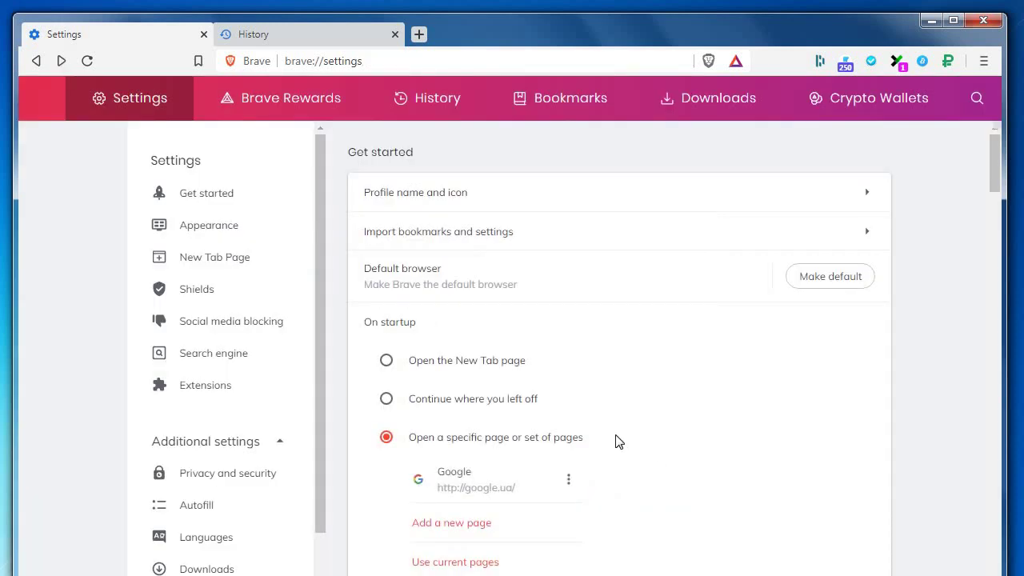
Look through the Appearance and New Tab Page settings and return to the Get started section.
{"action": "scroll", "coordinate": [616, 440], "scroll_direction": "down", "scroll_amount": 4}
{"action": "scroll", "coordinate": [612, 441], "scroll_direction": "down", "scroll_amount": 3}
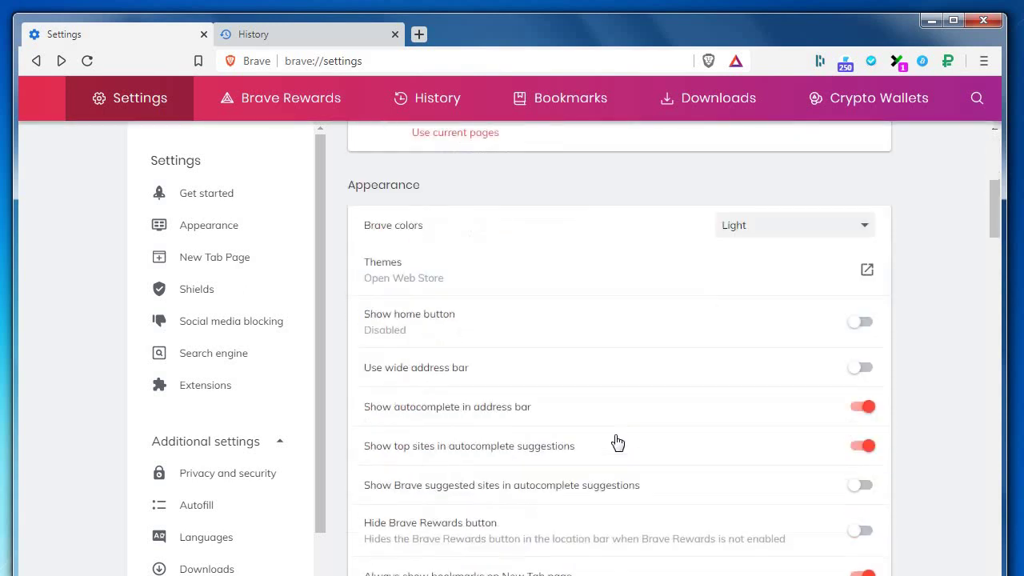
{"action": "scroll", "coordinate": [606, 441], "scroll_direction": "down", "scroll_amount": 2}
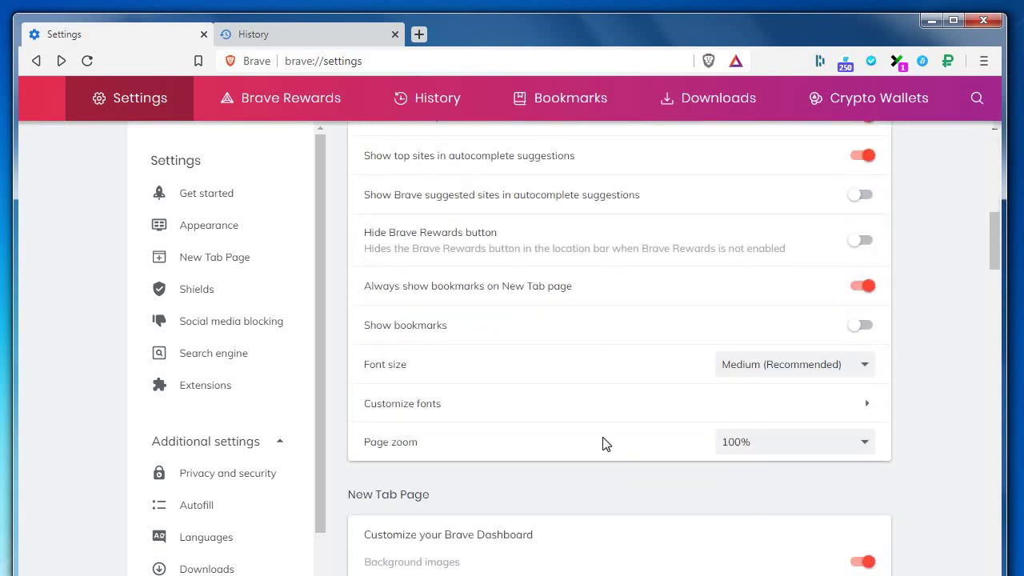
{"action": "scroll", "coordinate": [603, 442], "scroll_direction": "down", "scroll_amount": 1}
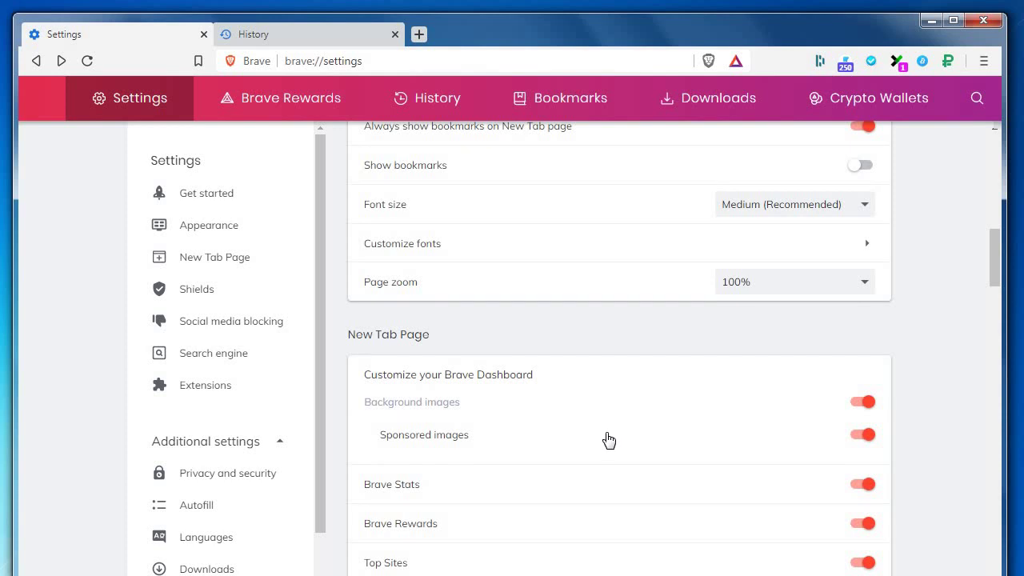
{"action": "scroll", "coordinate": [608, 438], "scroll_direction": "down", "scroll_amount": 2}
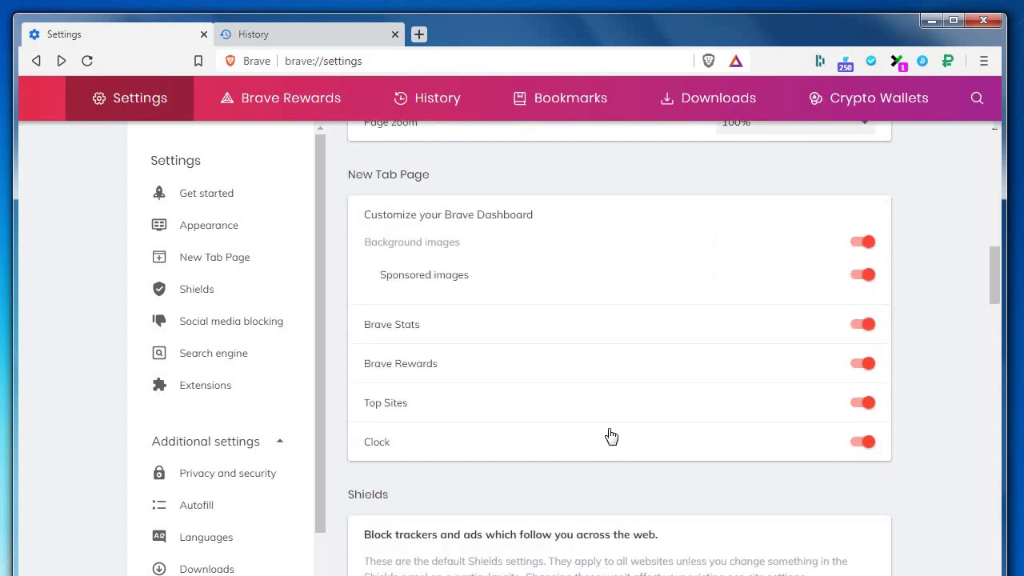
{"action": "scroll", "coordinate": [583, 427], "scroll_direction": "up", "scroll_amount": 4}
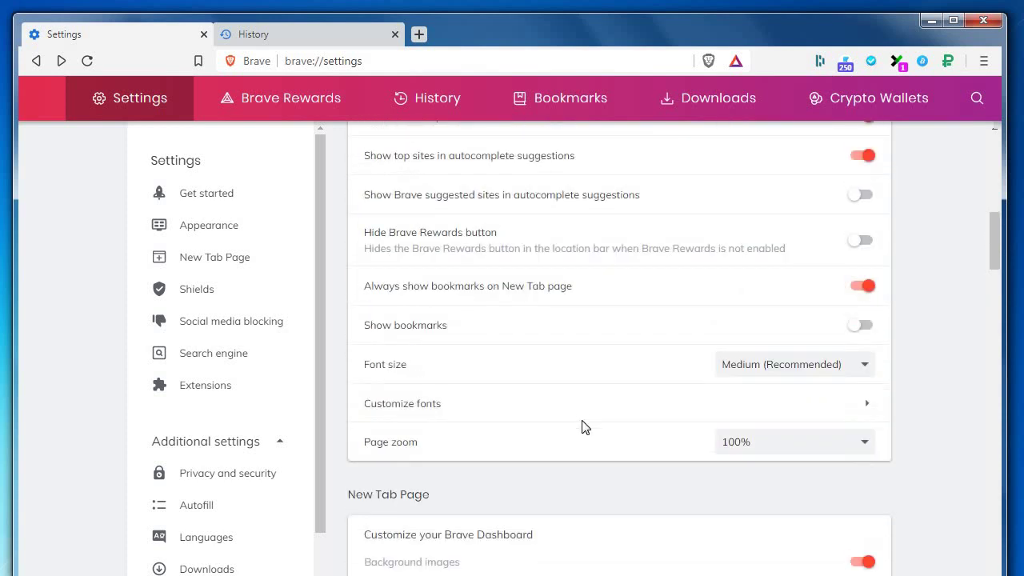
{"action": "scroll", "coordinate": [584, 428], "scroll_direction": "up", "scroll_amount": 10}
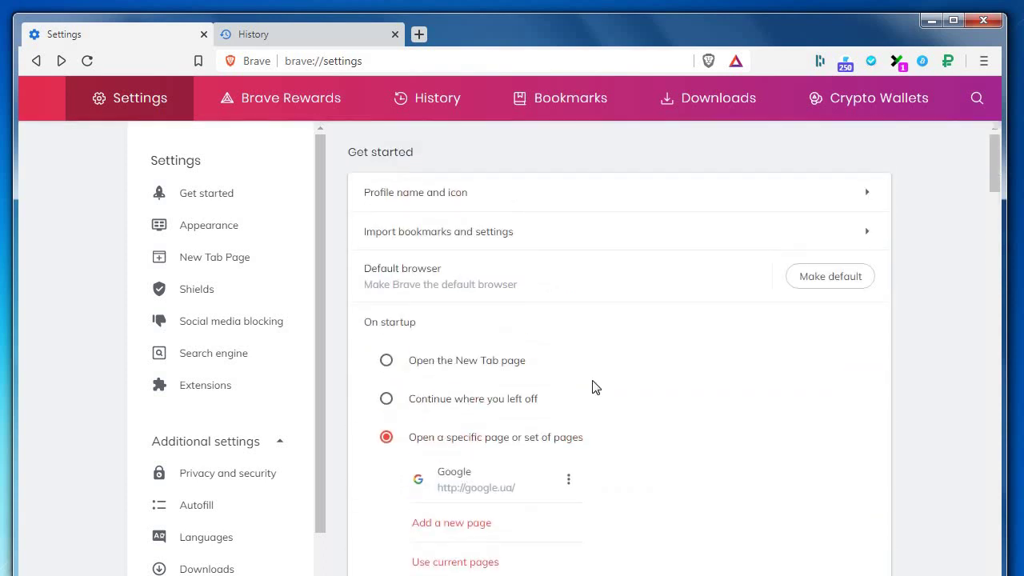
{"action": "scroll", "coordinate": [591, 389], "scroll_direction": "down", "scroll_amount": 1}
{"action": "scroll", "coordinate": [596, 387], "scroll_direction": "up", "scroll_amount": 1}
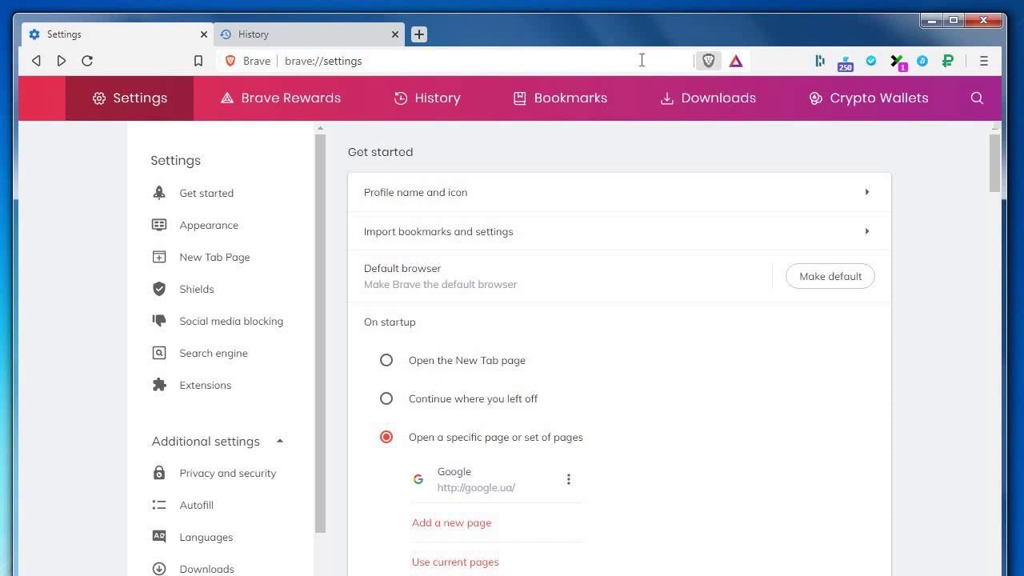
{"action": "left_click", "coordinate": [306, 40]}
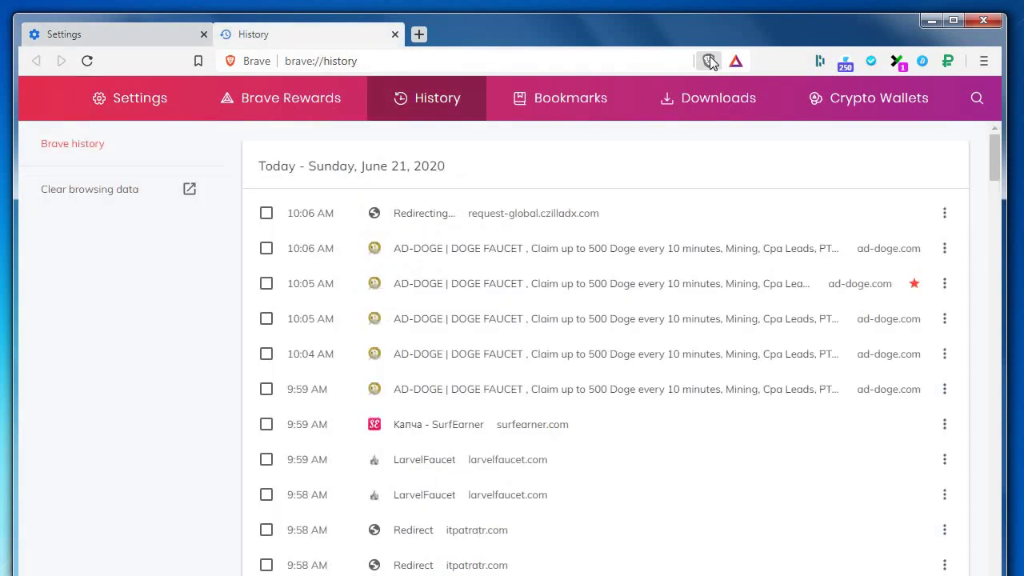
{"action": "left_click", "coordinate": [117, 26]}
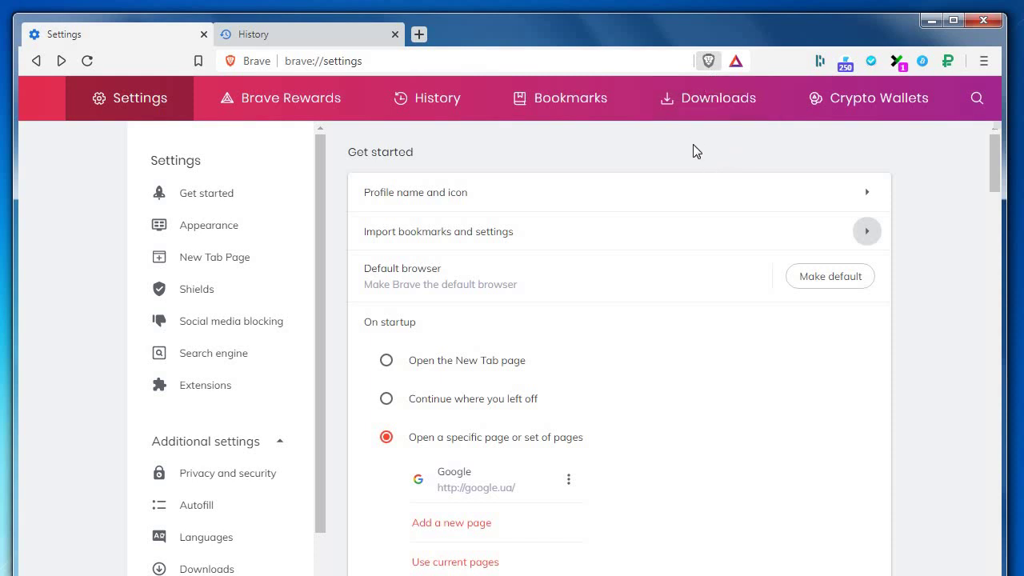
Open the FreeBitco.in site in a new tab from the 1tsag bookmarks folder.
{"action": "left_click", "coordinate": [418, 33]}
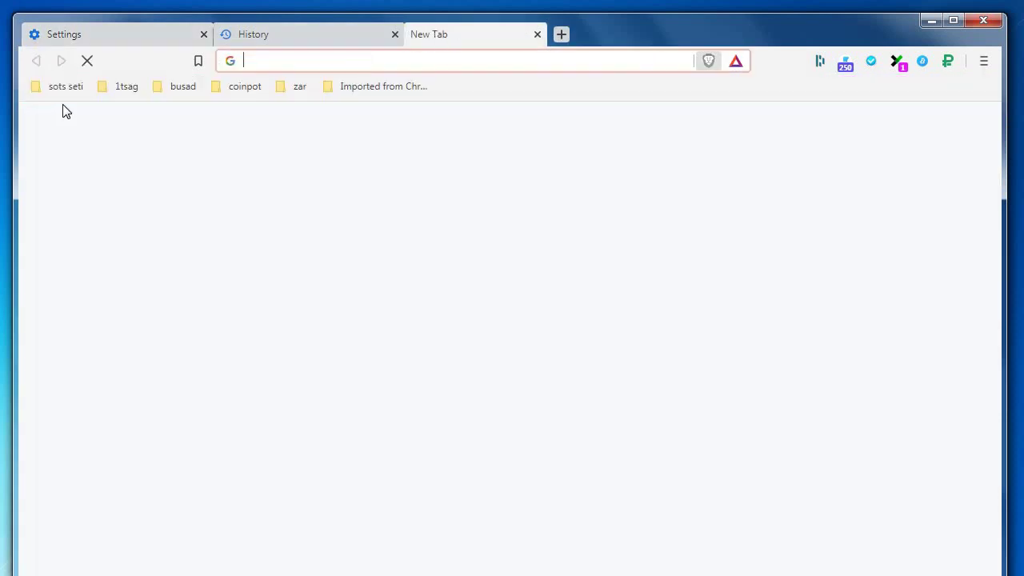
{"action": "left_click", "coordinate": [124, 93]}
{"action": "left_click", "coordinate": [139, 107]}
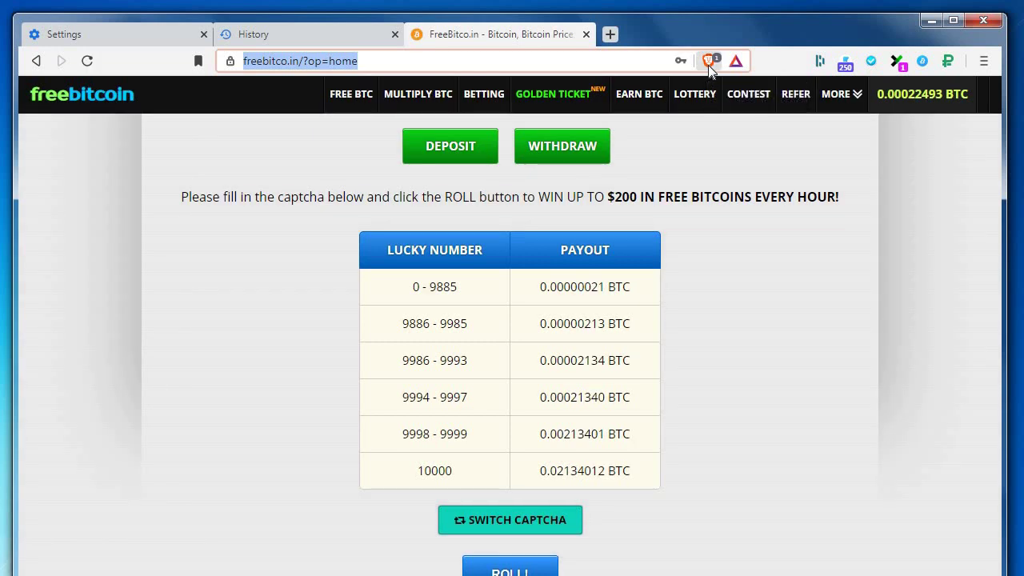
Turn Shields down for freebitco.in, look over the reloaded page, and turn Shields back up for the site.
{"action": "left_click", "coordinate": [709, 64]}
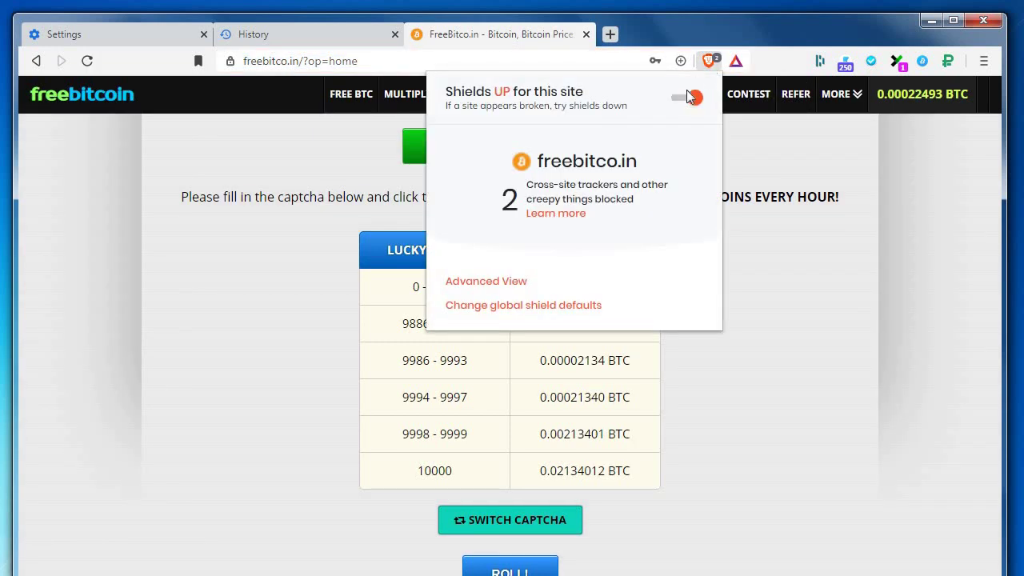
{"action": "left_click", "coordinate": [679, 101]}
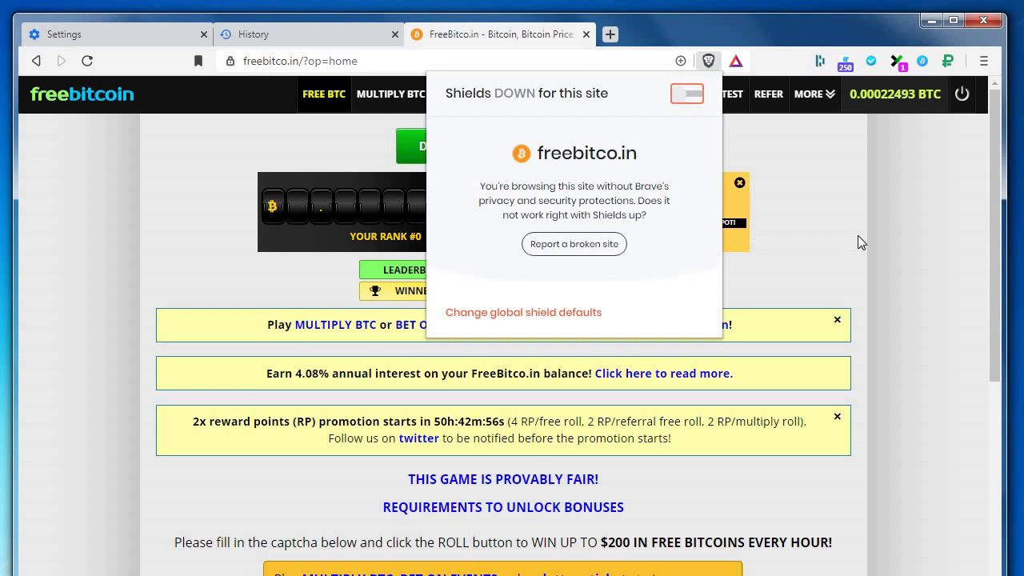
{"action": "scroll", "coordinate": [832, 291], "scroll_direction": "down", "scroll_amount": 8}
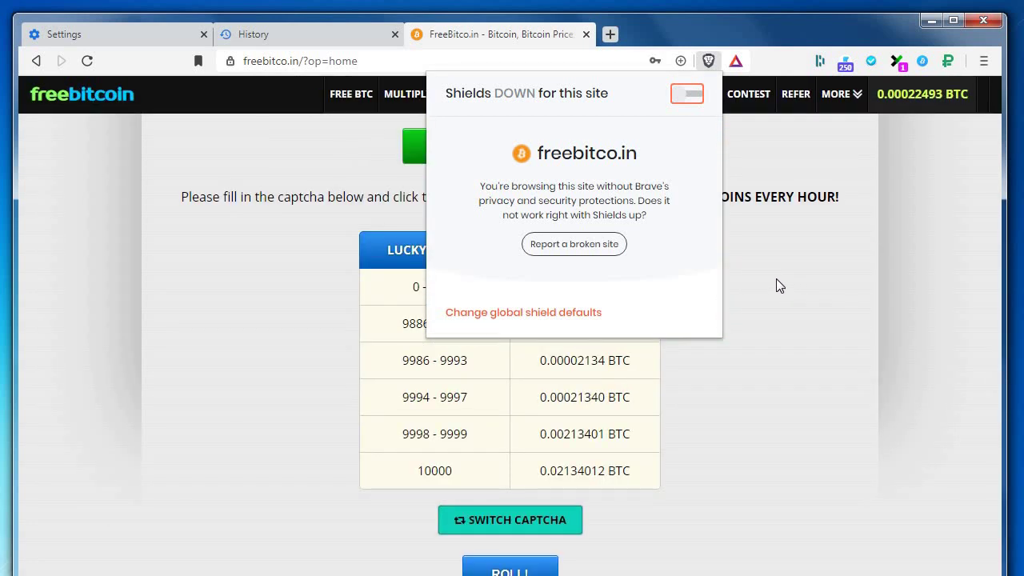
{"action": "left_click", "coordinate": [696, 91]}
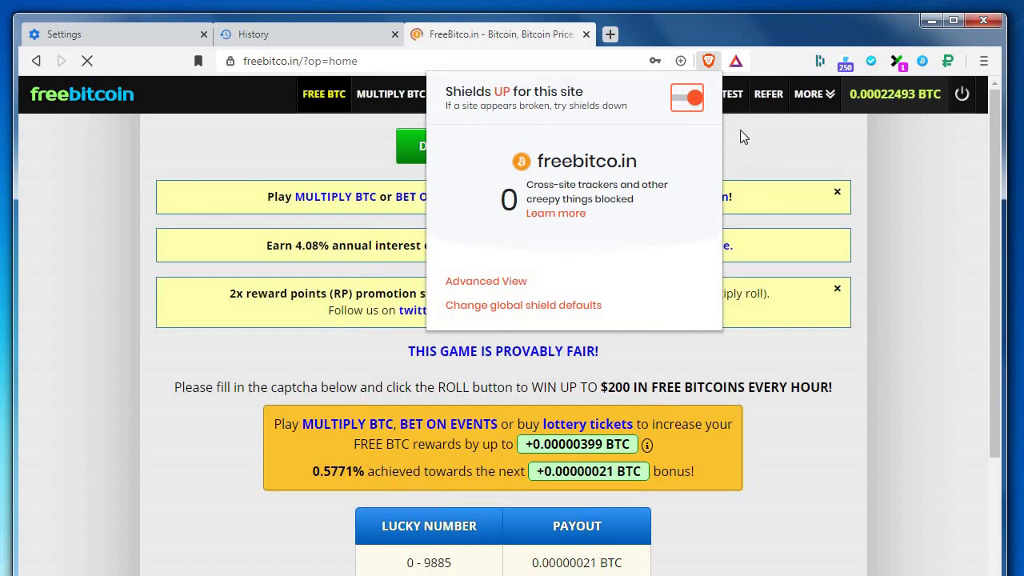
{"action": "left_click", "coordinate": [708, 61]}
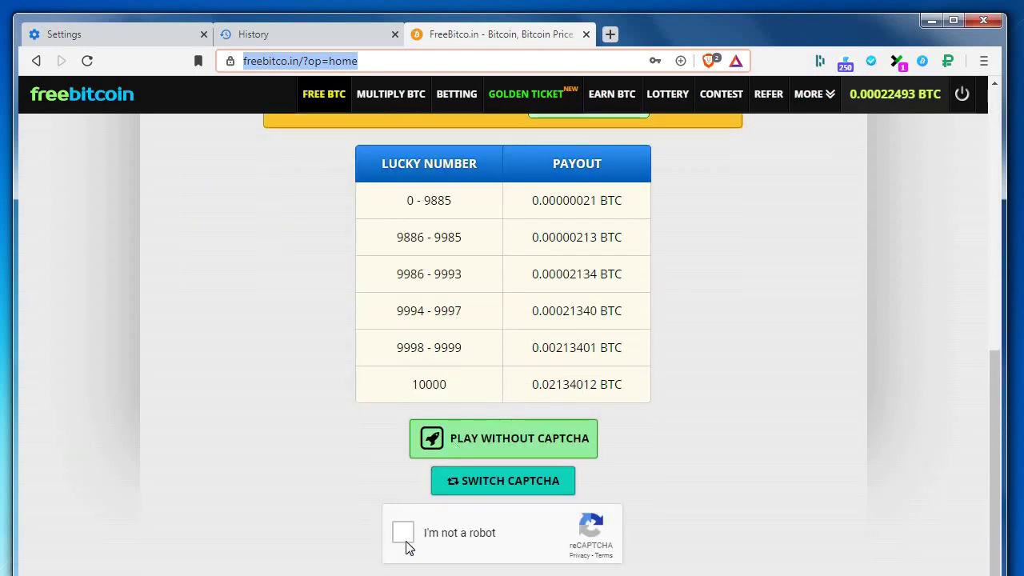
Start the reCAPTCHA check on the FreeBitco.in page and select all images with crosswalks, including the replacement image.
{"action": "left_click", "coordinate": [404, 534]}
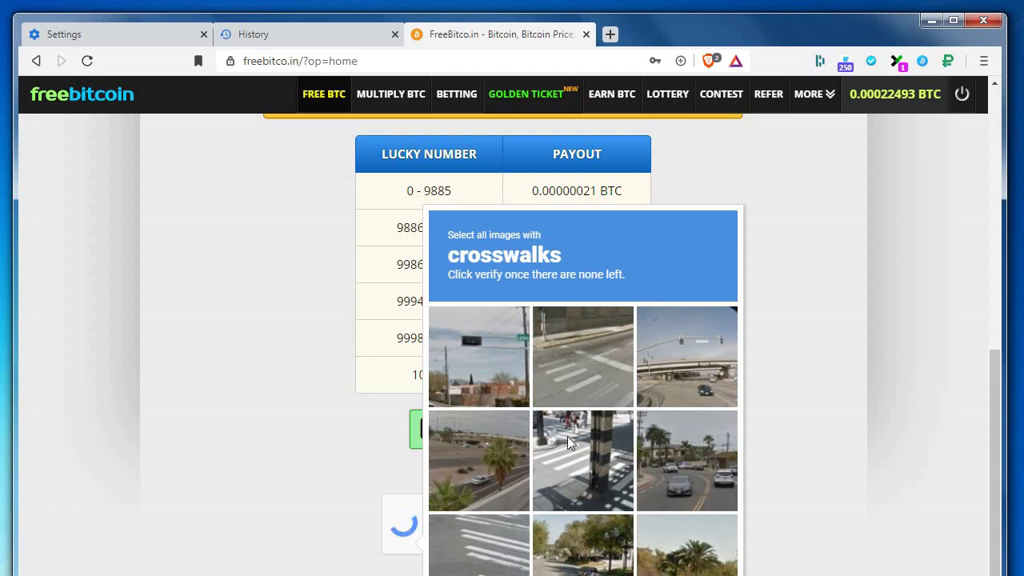
{"action": "left_click", "coordinate": [570, 376]}
{"action": "left_click", "coordinate": [569, 452]}
{"action": "left_click", "coordinate": [496, 551]}
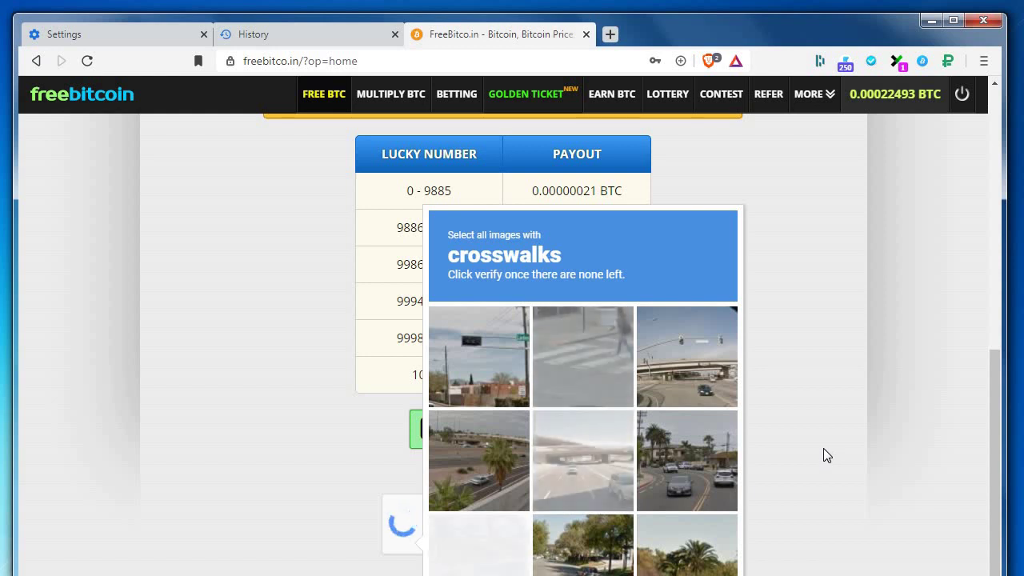
{"action": "left_click", "coordinate": [587, 347]}
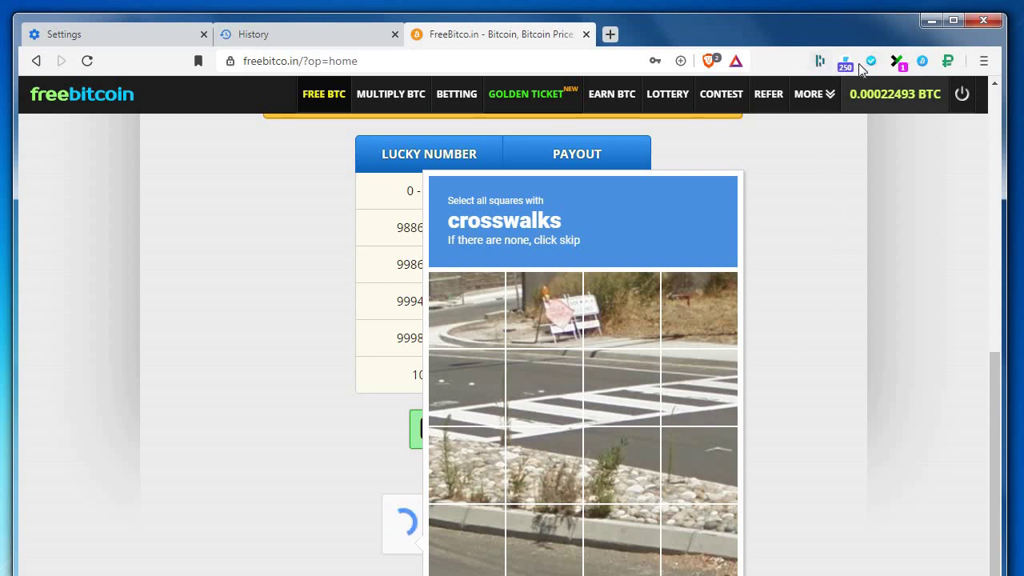
Mark all four squares in the second row of the street photo as containing crosswalks.
{"action": "left_click", "coordinate": [618, 394]}
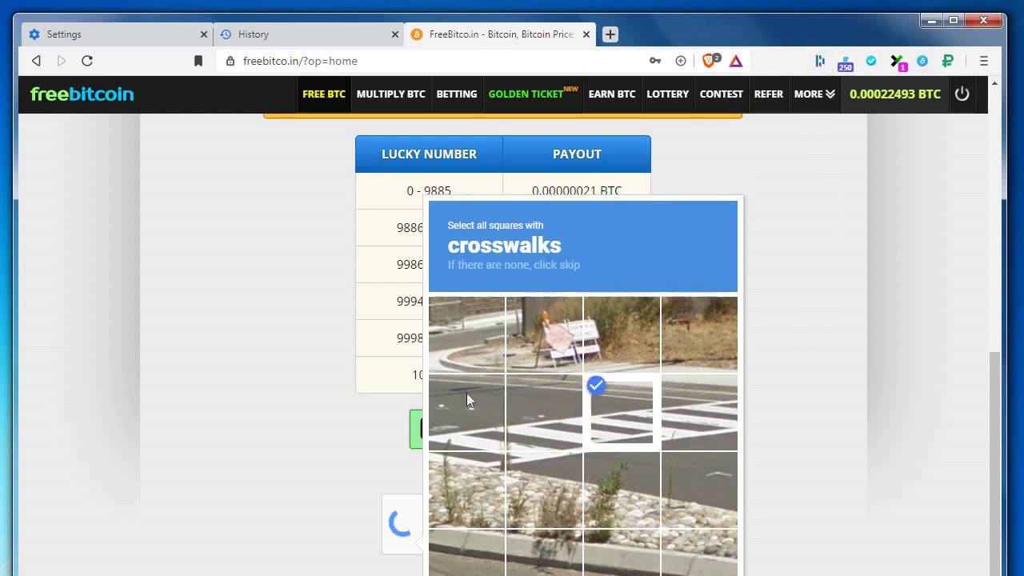
{"action": "left_click", "coordinate": [544, 408]}
{"action": "left_click", "coordinate": [466, 399]}
{"action": "left_click", "coordinate": [696, 404]}
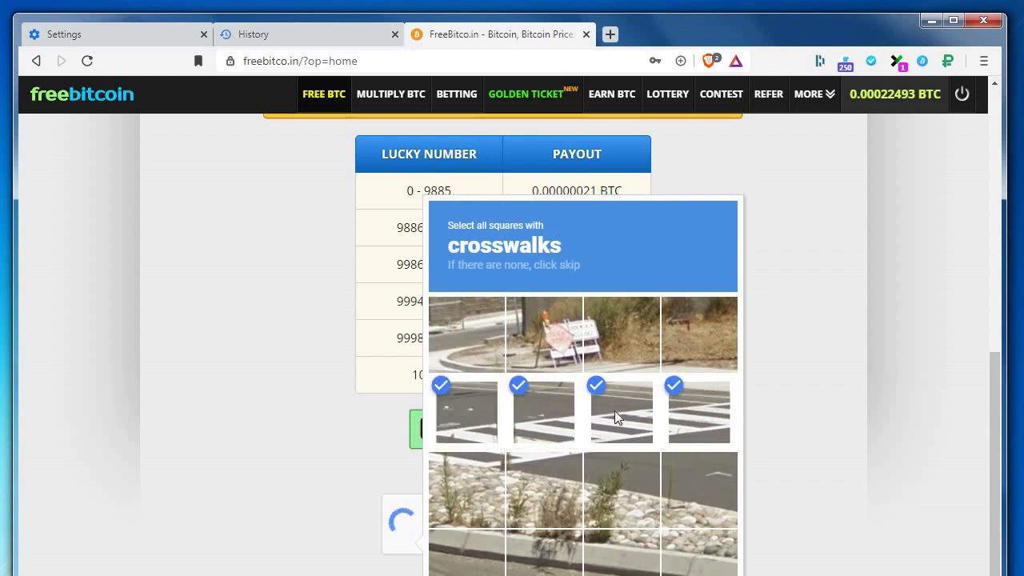